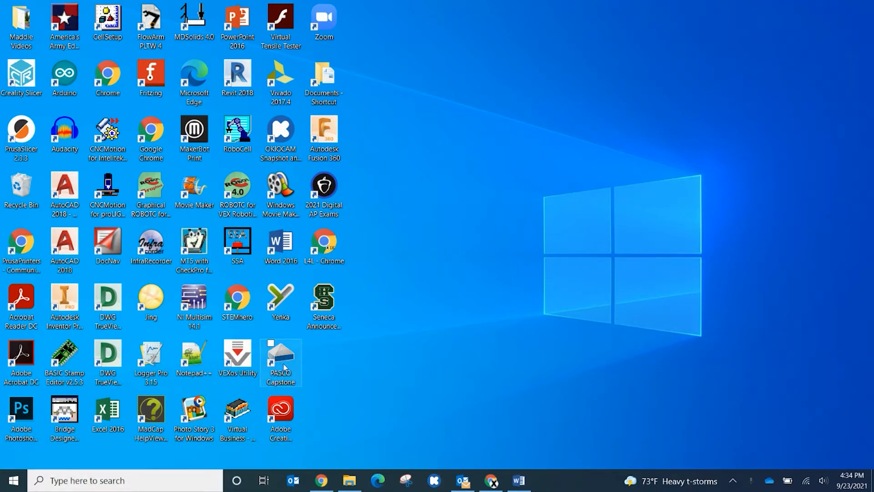
- Launch PASCO Capstone and open the movie IMG_4100.mov from Downloads in a new video analysis
{"action": "left_click", "coordinate": [118, 482]}
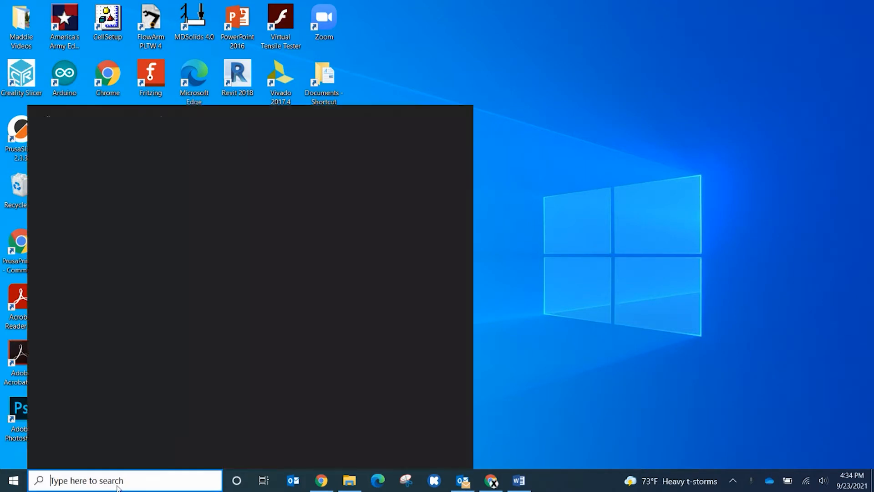
{"action": "type", "text": "capst"}
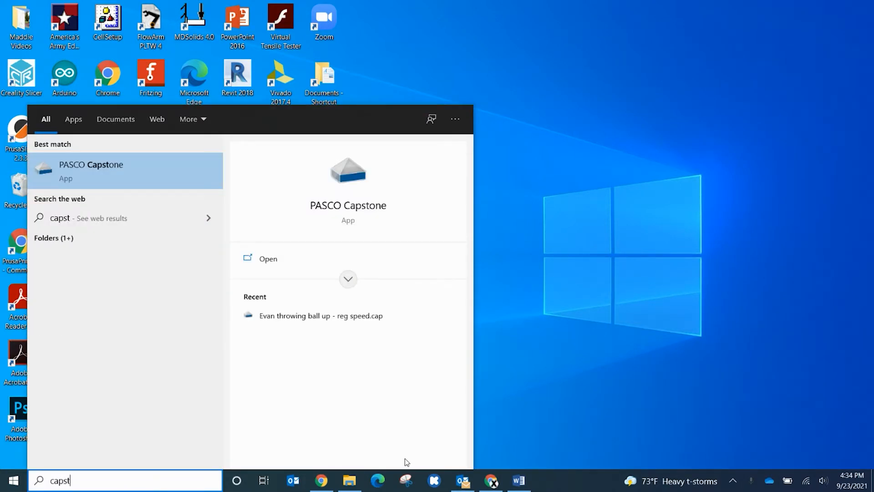
{"action": "key", "text": "Return"}
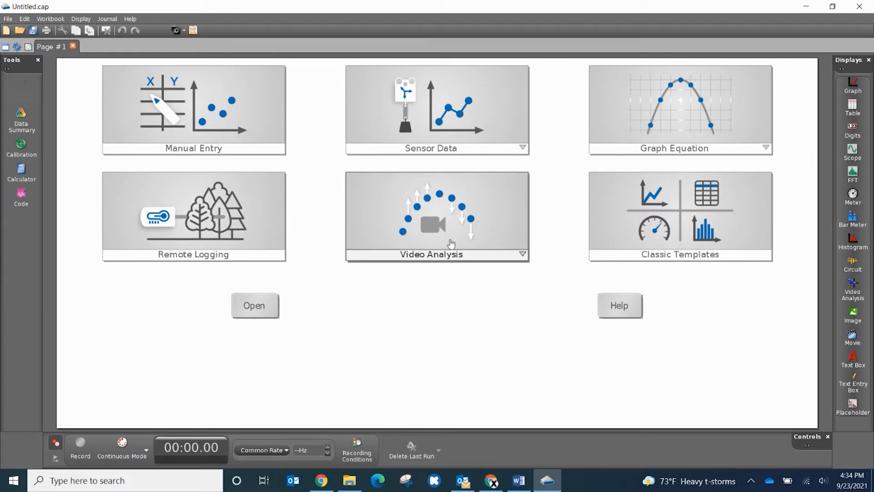
{"action": "left_click", "coordinate": [422, 232]}
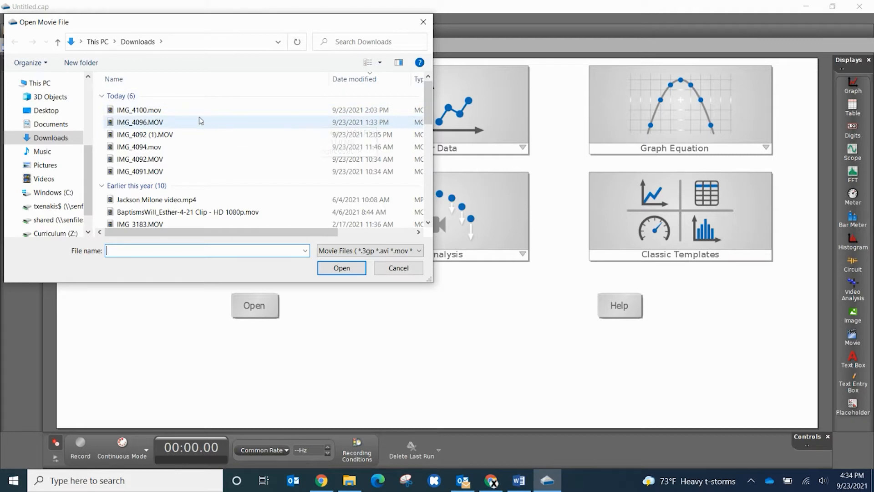
{"action": "double_click", "coordinate": [188, 110]}
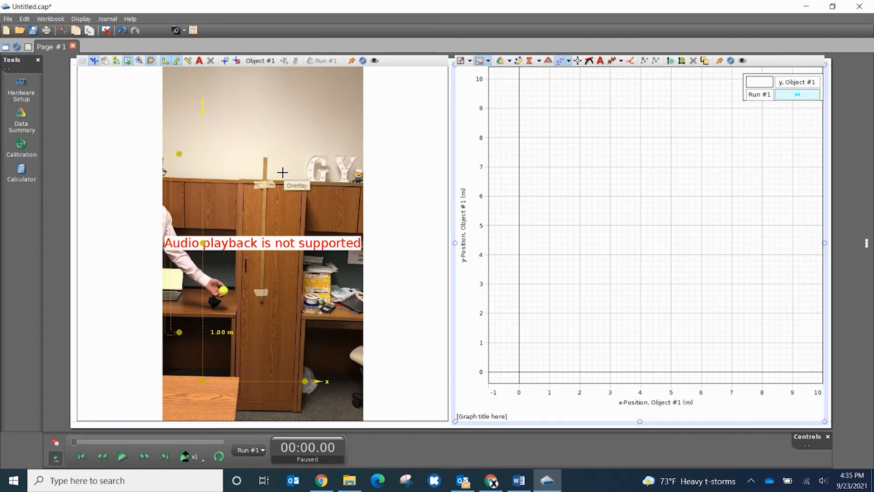
- Keep y-Position of Object #1 on the graph's vertical axis and set its horizontal axis to Time (s)
{"action": "left_click", "coordinate": [464, 248]}
{"action": "mouse_move", "coordinate": [485, 300]}
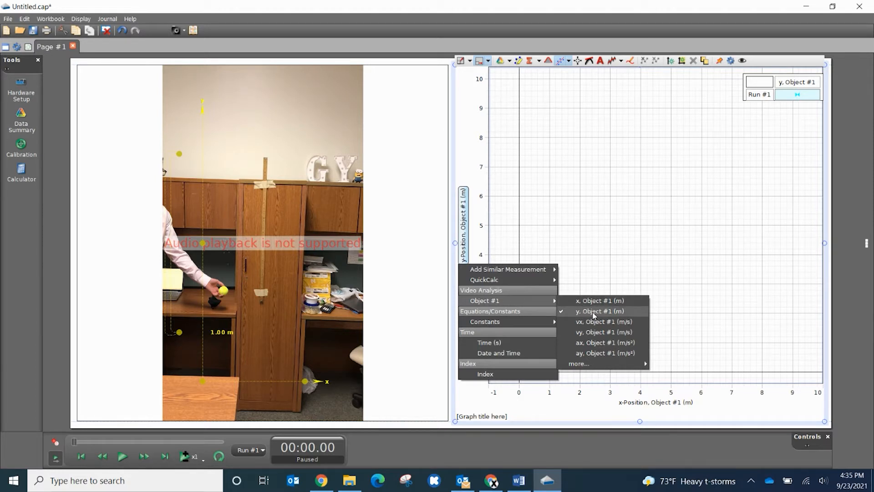
{"action": "left_click", "coordinate": [548, 408]}
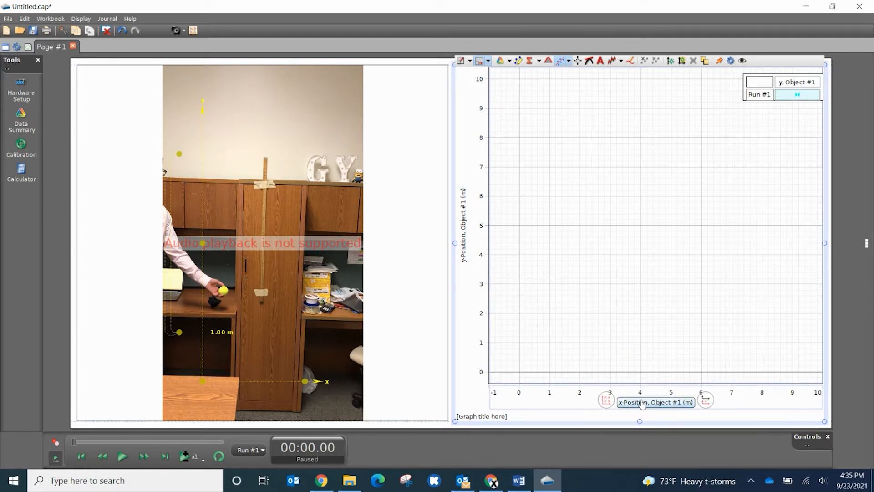
{"action": "left_click", "coordinate": [642, 403]}
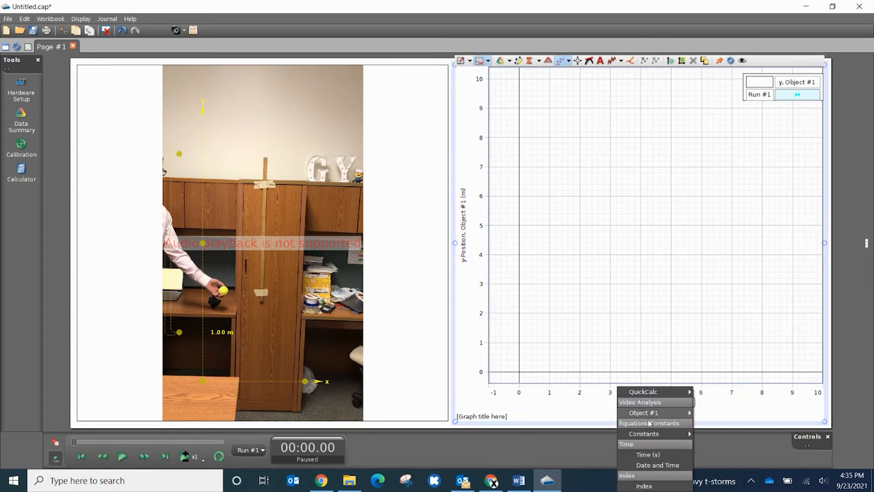
{"action": "left_click", "coordinate": [648, 454]}
- Play the video until the ball is in the air, pause, and step back to the 0.81 s frame where it leaves the hand
{"action": "mouse_move", "coordinate": [378, 364]}
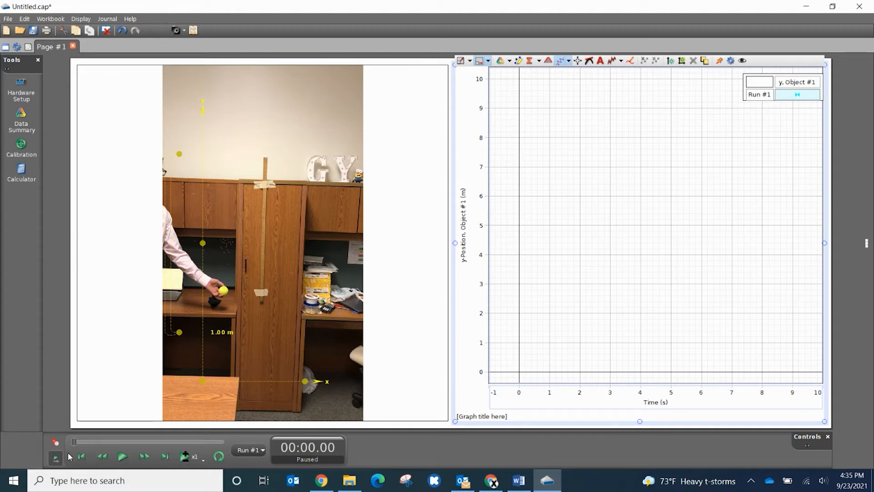
{"action": "left_click", "coordinate": [122, 457]}
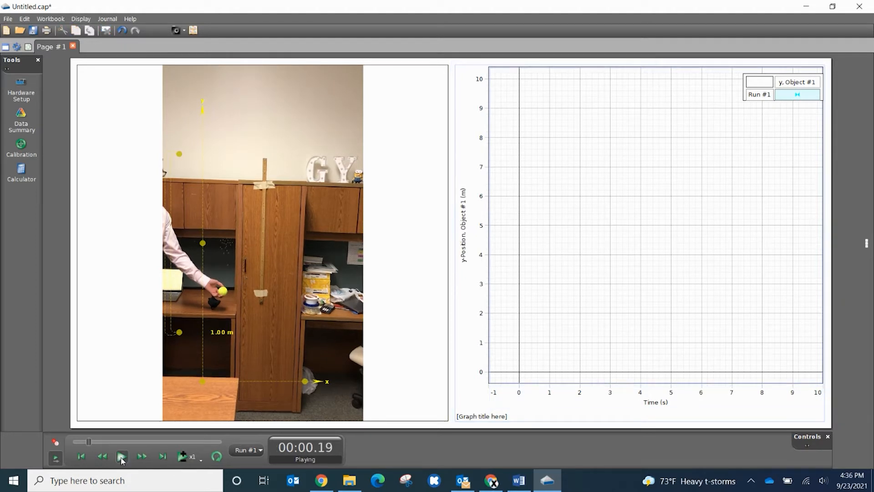
{"action": "left_click", "coordinate": [122, 457]}
{"action": "left_click", "coordinate": [103, 456]}
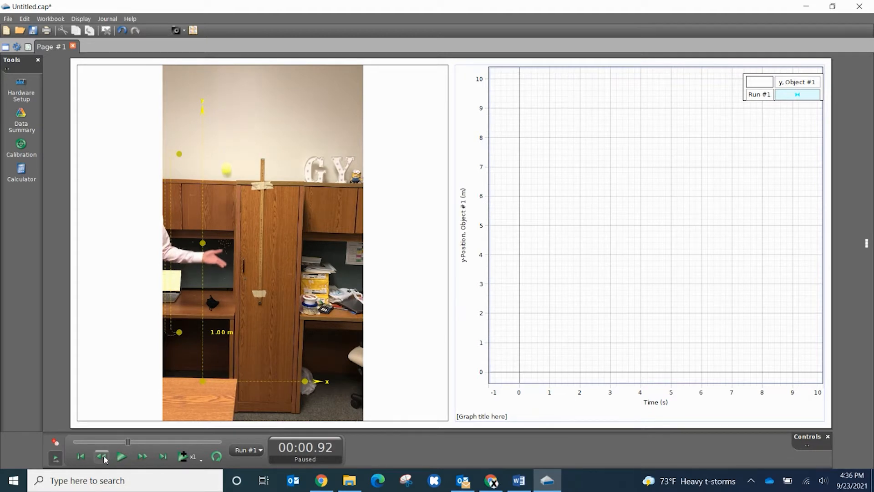
{"action": "left_click", "coordinate": [104, 457]}
{"action": "left_click", "coordinate": [104, 457]}
{"action": "left_click", "coordinate": [103, 457]}
{"action": "left_click", "coordinate": [104, 457]}
{"action": "left_click", "coordinate": [104, 457]}
{"action": "left_click", "coordinate": [104, 457]}
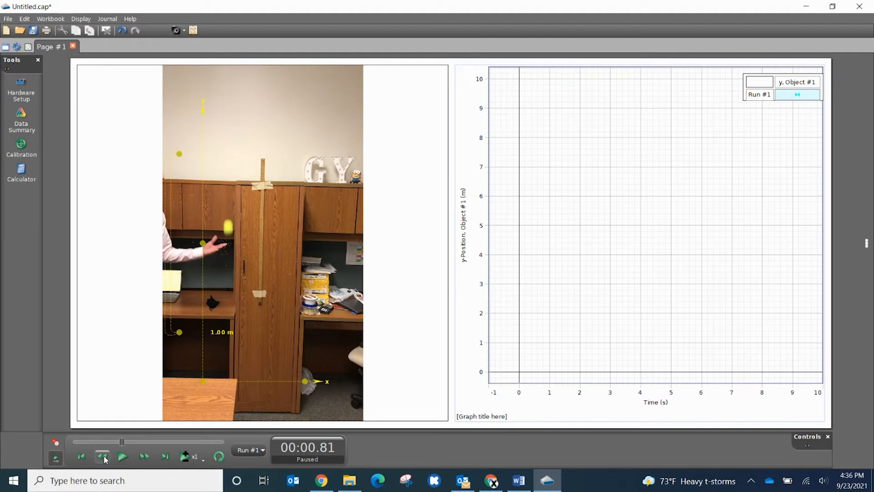
- Align the calibration tool with both ends of the meter stick at 1.00 m, and place the coordinate origin at the throwing hand
{"action": "mouse_move", "coordinate": [179, 365]}
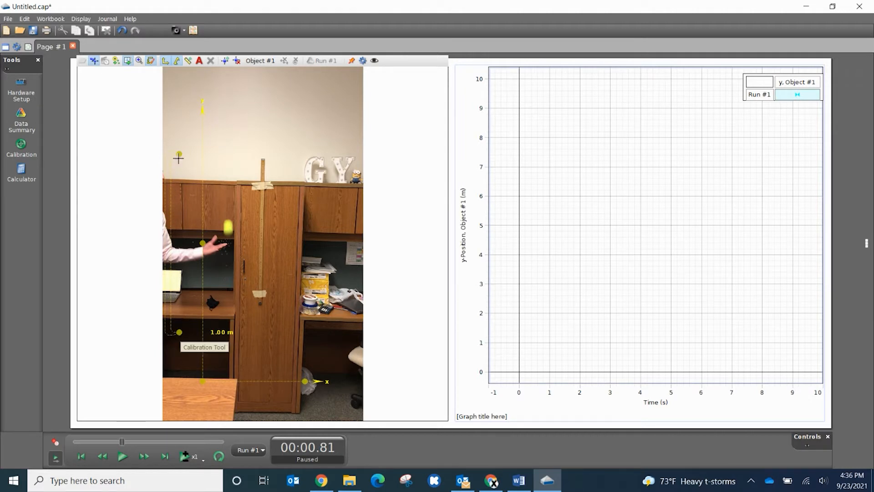
{"action": "left_click_drag", "start_coordinate": [178, 153], "coordinate": [263, 158]}
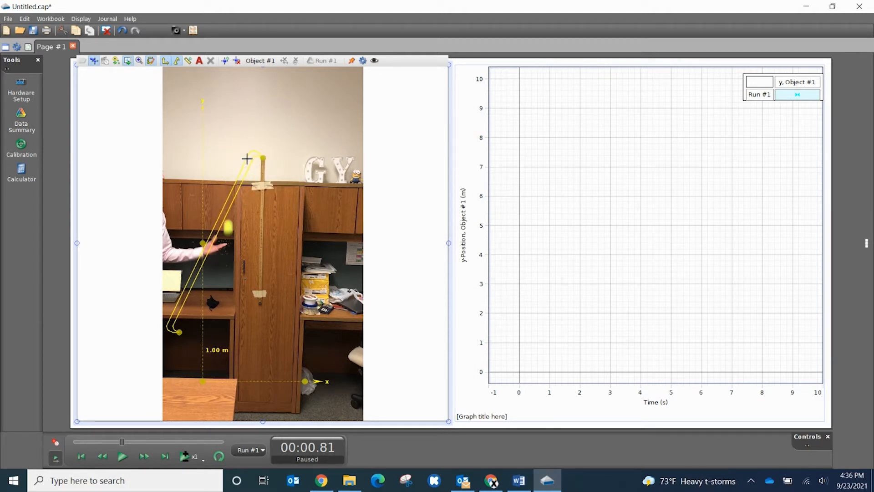
{"action": "left_click_drag", "start_coordinate": [263, 158], "coordinate": [263, 157]}
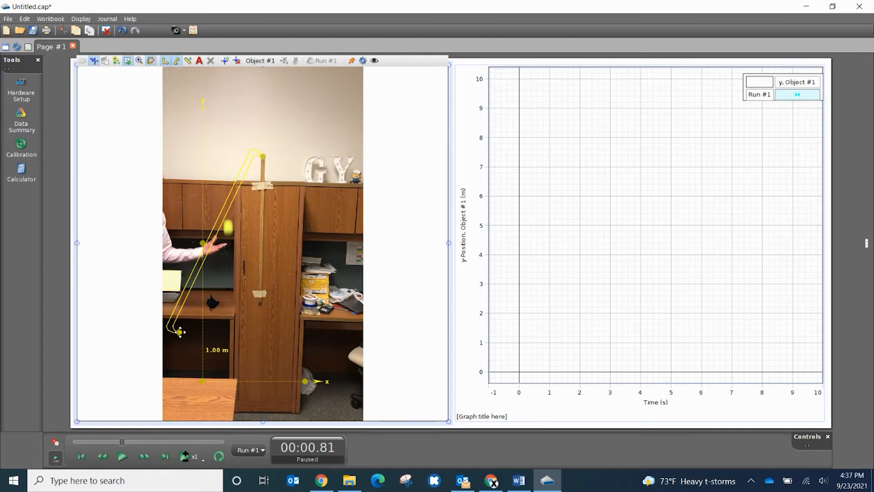
{"action": "left_click_drag", "start_coordinate": [178, 331], "coordinate": [260, 305]}
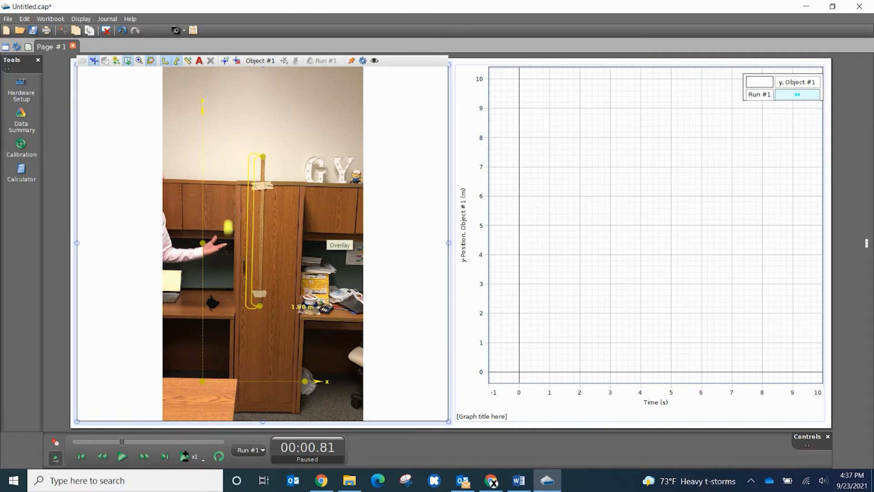
{"action": "double_click", "coordinate": [299, 307]}
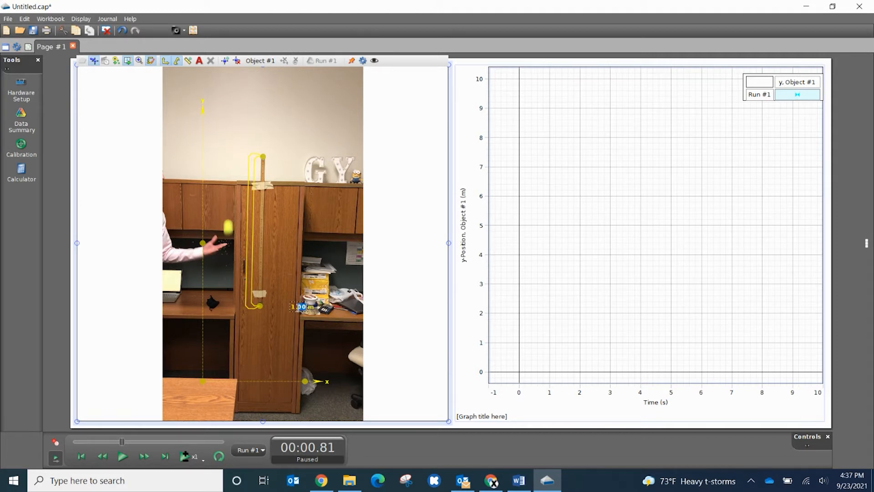
{"action": "left_click", "coordinate": [392, 349]}
{"action": "left_click_drag", "start_coordinate": [202, 381], "coordinate": [218, 247]}
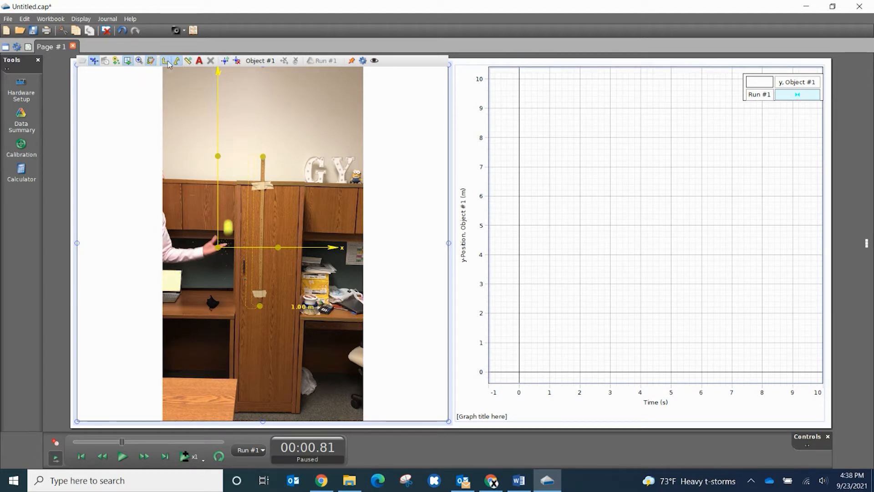
- Mark the rising ball's position in each consecutive video frame, starting at 0.81 s and continuing to about 0.91 s
{"action": "left_click", "coordinate": [227, 228]}
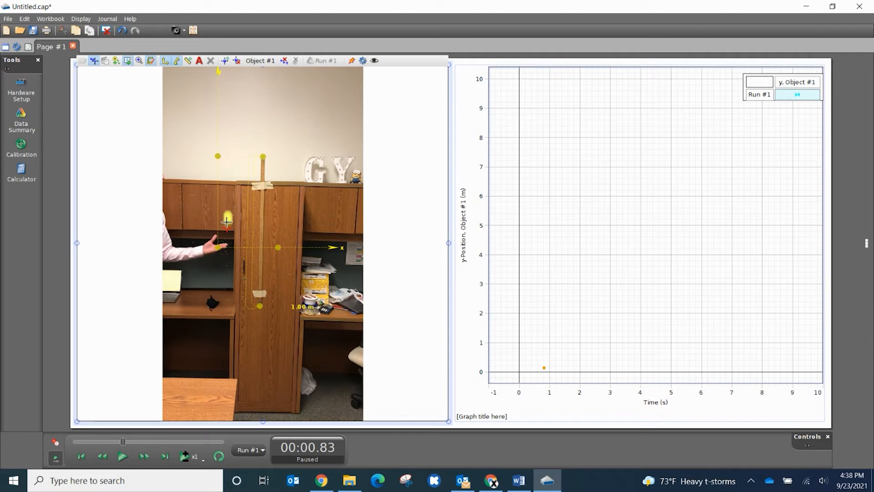
{"action": "left_click", "coordinate": [227, 218]}
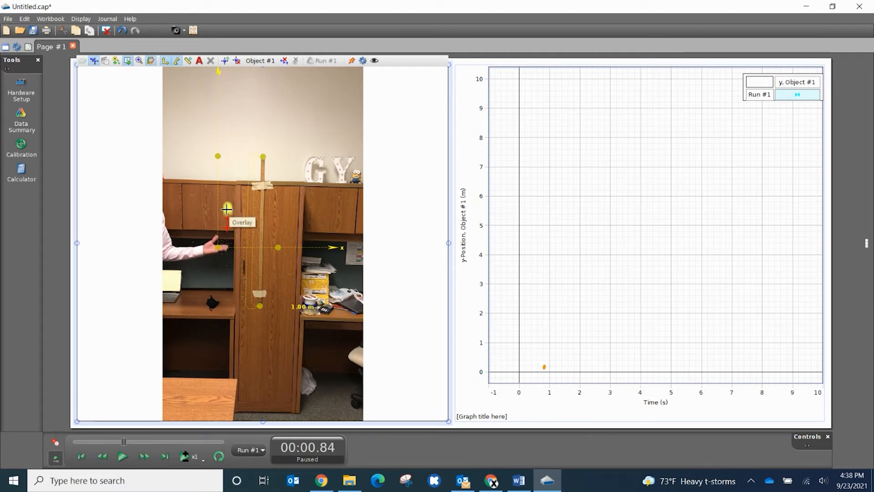
{"action": "left_click", "coordinate": [226, 209]}
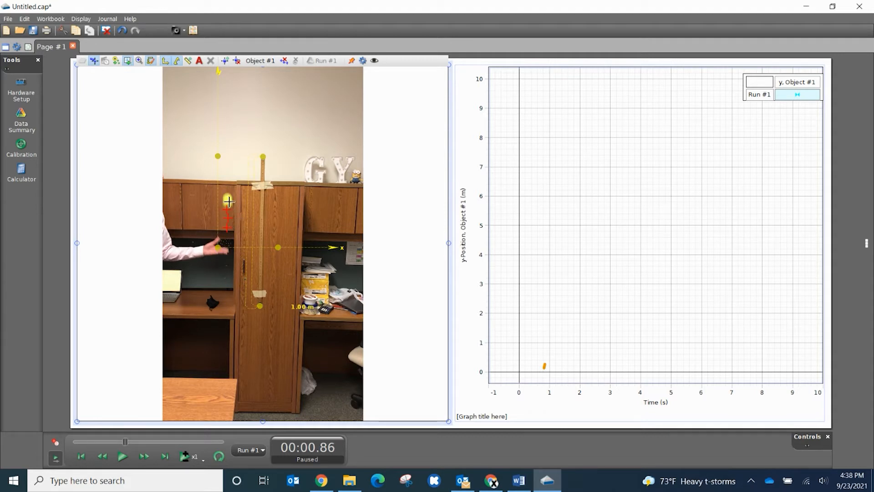
{"action": "left_click", "coordinate": [227, 199]}
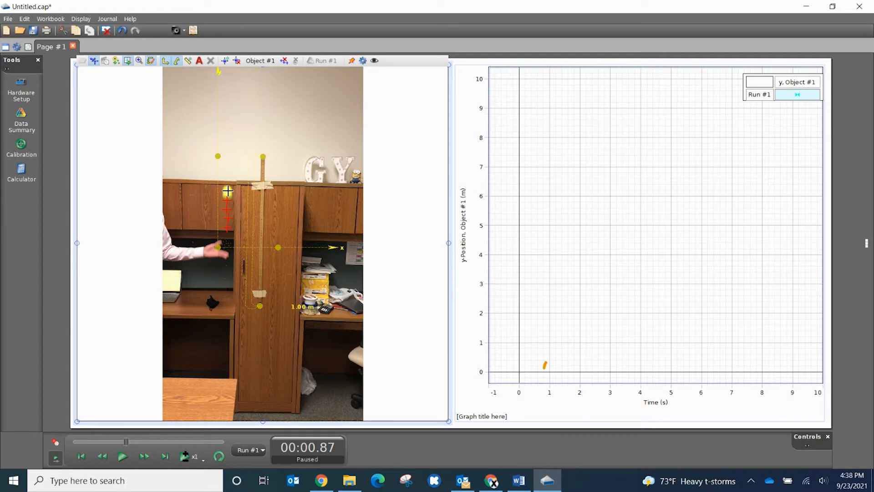
{"action": "left_click", "coordinate": [227, 191]}
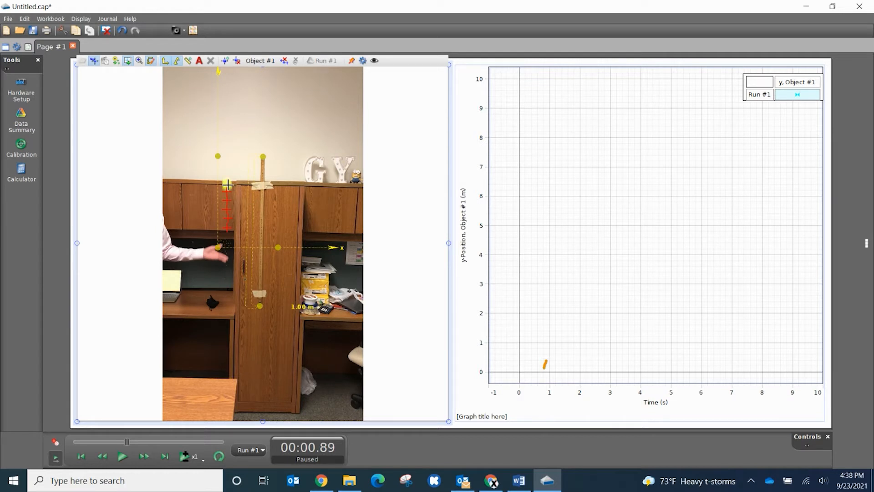
{"action": "left_click", "coordinate": [226, 185]}
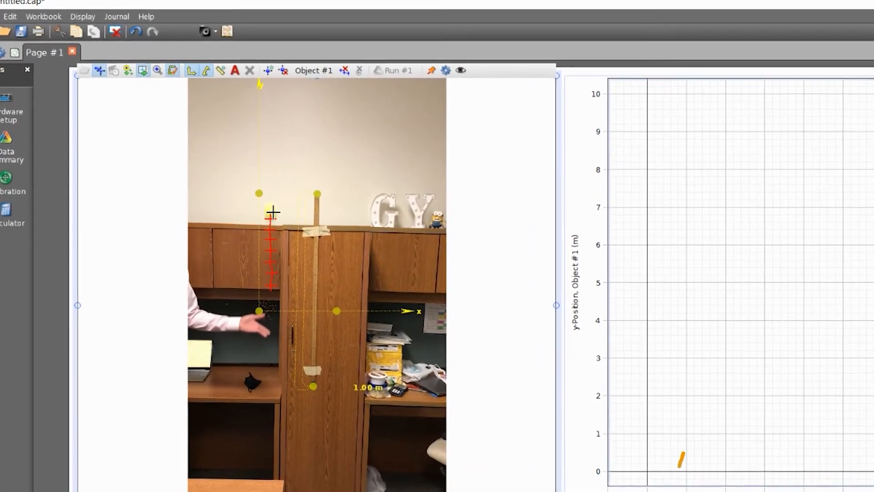
{"action": "left_click", "coordinate": [272, 211]}
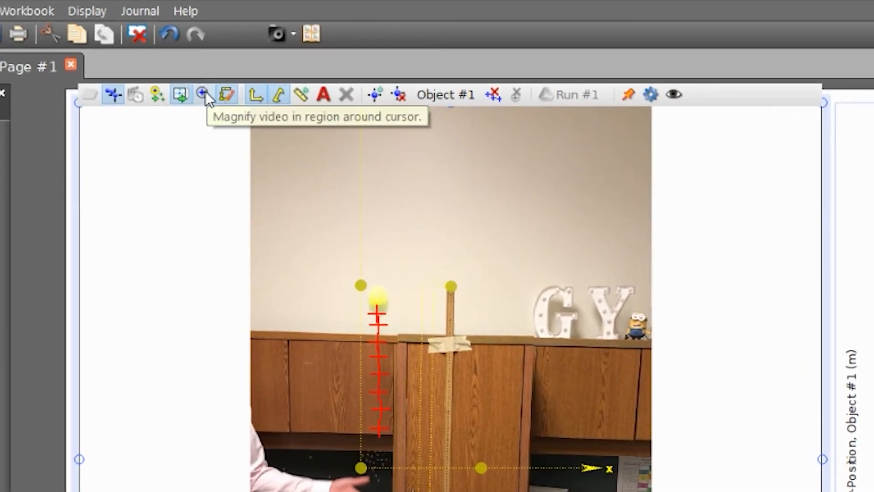
- Using the video magnifier, mark the ball frame by frame through its peak and fall until 1.64 s, and turn the magnifier off
{"action": "left_click", "coordinate": [205, 93]}
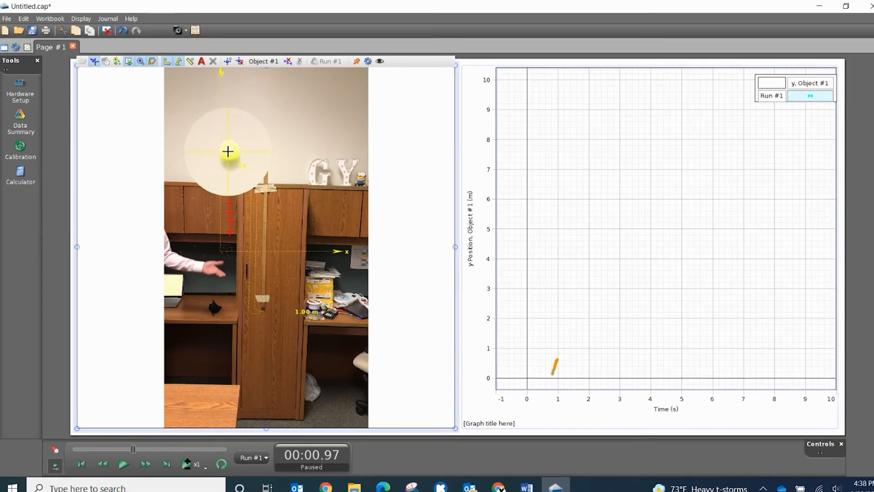
{"action": "left_click", "coordinate": [259, 174]}
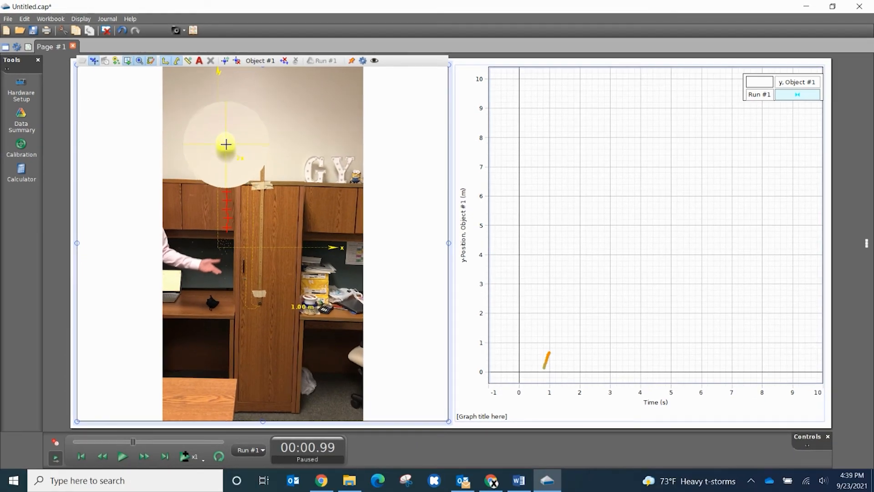
{"action": "left_click", "coordinate": [226, 143]}
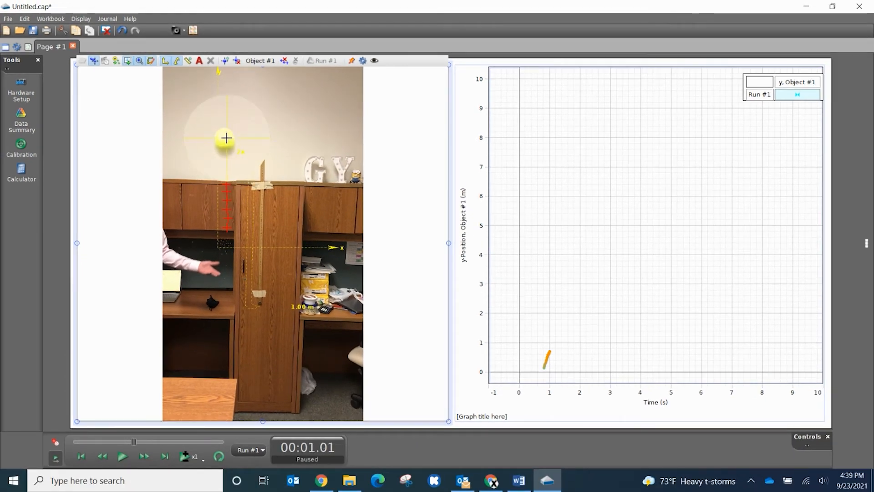
{"action": "left_click", "coordinate": [225, 137]}
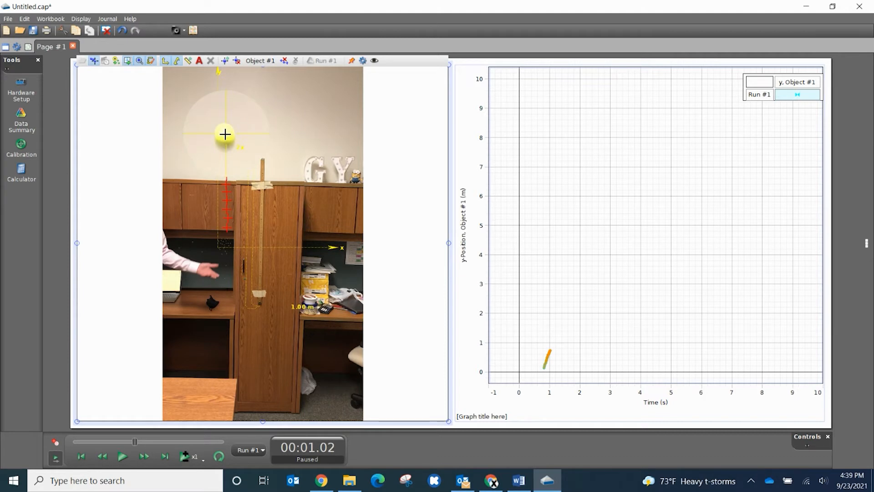
{"action": "left_click", "coordinate": [225, 133]}
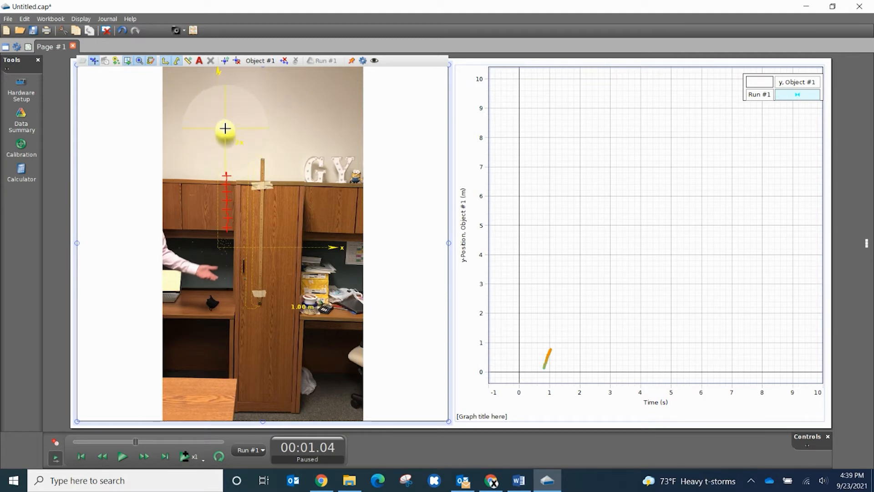
{"action": "left_click", "coordinate": [225, 129]}
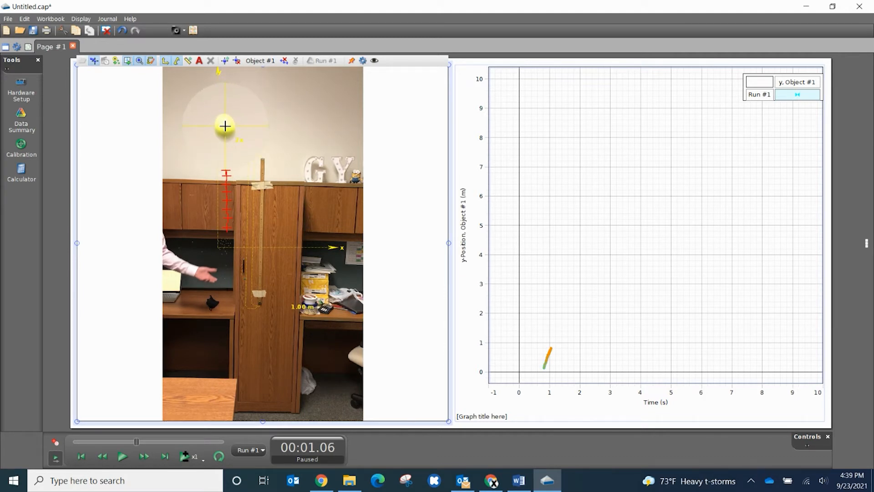
{"action": "left_click", "coordinate": [225, 123]}
{"action": "left_click", "coordinate": [224, 121]}
{"action": "left_click", "coordinate": [224, 117]}
{"action": "left_click", "coordinate": [223, 114]}
{"action": "left_click", "coordinate": [223, 112]}
{"action": "left_click", "coordinate": [222, 111]}
{"action": "left_click", "coordinate": [222, 111]}
{"action": "left_click", "coordinate": [222, 113]}
{"action": "left_click", "coordinate": [221, 117]}
{"action": "left_click", "coordinate": [221, 122]}
{"action": "left_click", "coordinate": [221, 132]}
{"action": "left_click", "coordinate": [221, 142]}
{"action": "left_click", "coordinate": [219, 159]}
{"action": "left_click", "coordinate": [217, 176]}
{"action": "left_click", "coordinate": [216, 189]}
{"action": "left_click", "coordinate": [216, 201]}
{"action": "left_click", "coordinate": [216, 201]}
{"action": "left_click", "coordinate": [216, 209]}
{"action": "left_click", "coordinate": [216, 218]}
{"action": "left_click", "coordinate": [216, 227]}
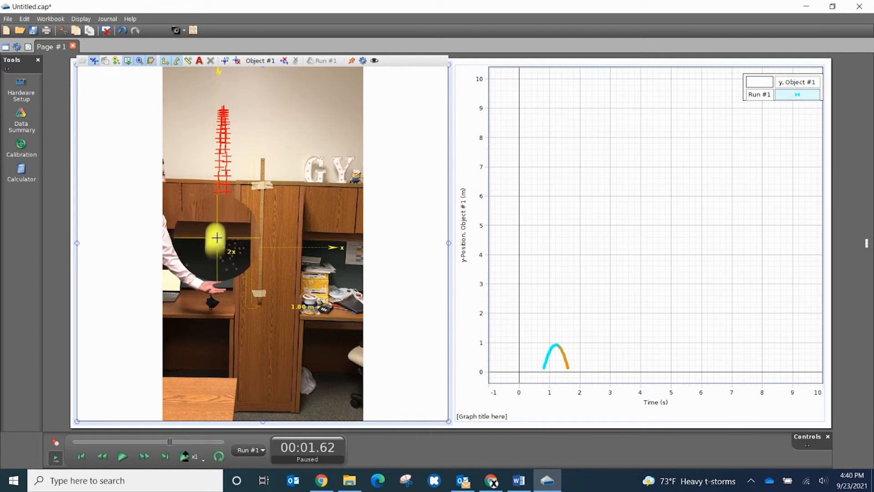
{"action": "left_click", "coordinate": [216, 238]}
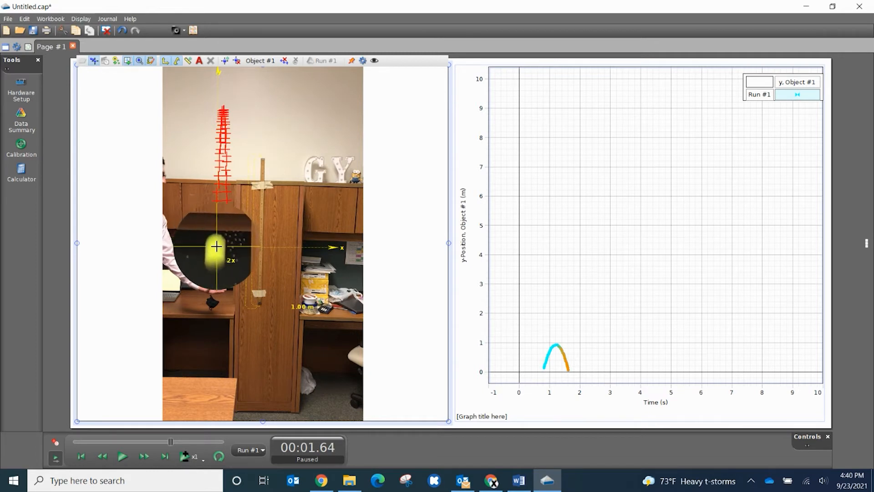
{"action": "left_click", "coordinate": [216, 248]}
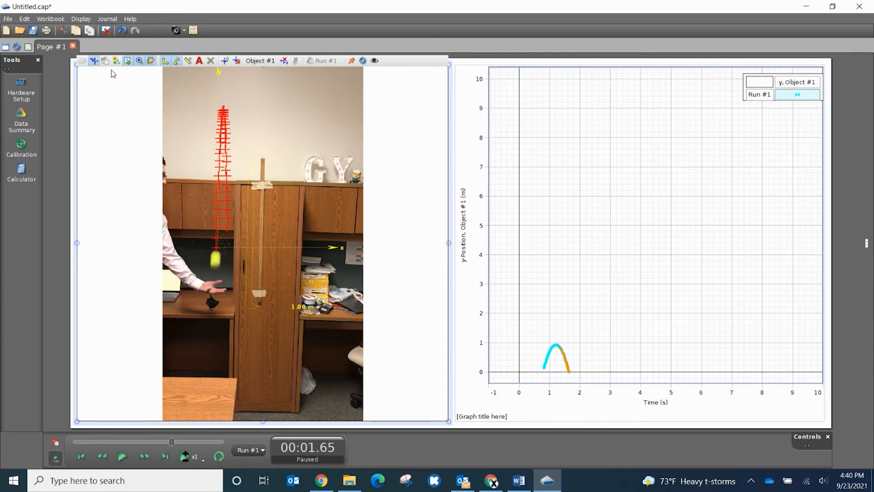
{"action": "left_click", "coordinate": [140, 62]}
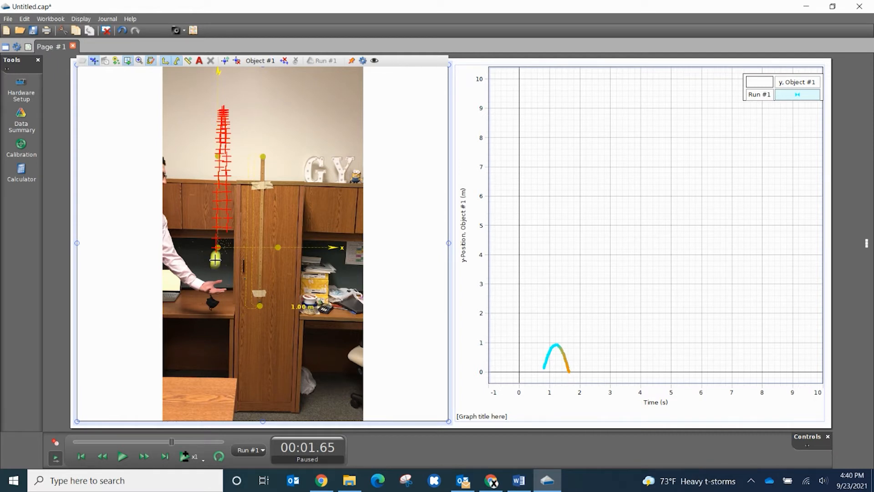
- Mark the ball's last position near the throwing hand in the 1.65 s video frame
{"action": "left_click", "coordinate": [215, 260]}
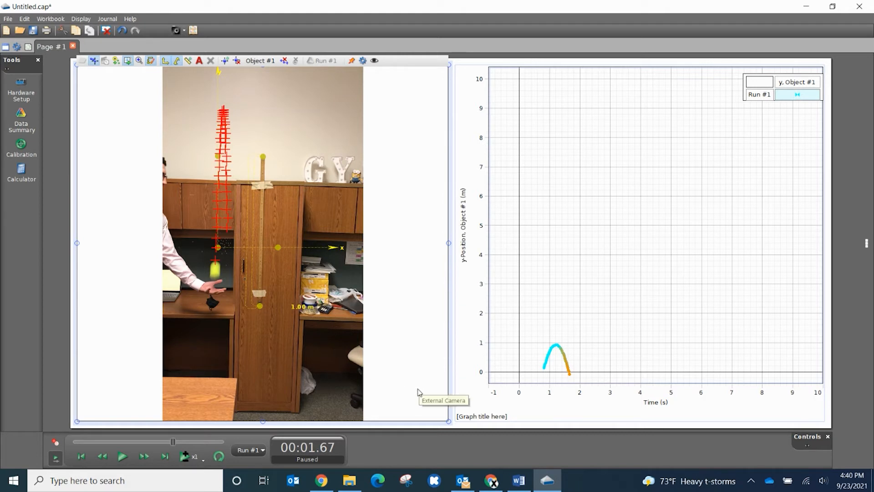
- Scale the y-position graph so the parabola fills the plot, and apply a Quadratic At² + Bt + C curve fit
{"action": "mouse_move", "coordinate": [608, 339]}
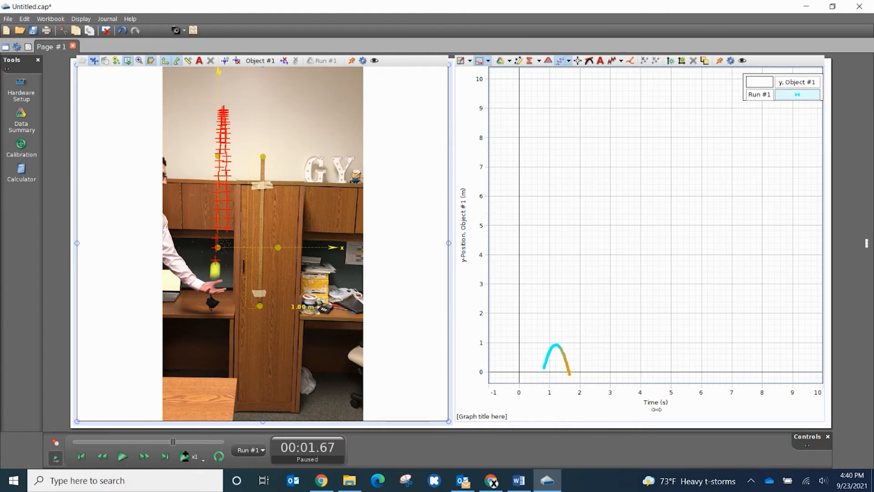
{"action": "left_click_drag", "start_coordinate": [586, 338], "coordinate": [626, 279]}
{"action": "scroll", "coordinate": [603, 307], "scroll_direction": "down", "scroll_amount": 2}
{"action": "scroll", "coordinate": [594, 310], "scroll_direction": "up", "scroll_amount": 10}
{"action": "scroll", "coordinate": [626, 308], "scroll_direction": "up", "scroll_amount": 6}
{"action": "scroll", "coordinate": [621, 281], "scroll_direction": "up", "scroll_amount": 2}
{"action": "scroll", "coordinate": [649, 269], "scroll_direction": "up", "scroll_amount": 4}
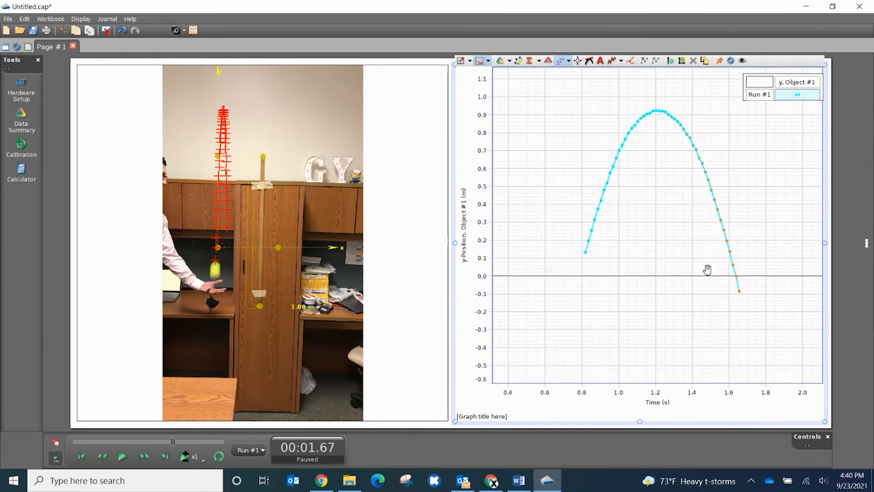
{"action": "left_click_drag", "start_coordinate": [681, 208], "coordinate": [672, 268]}
{"action": "scroll", "coordinate": [654, 271], "scroll_direction": "up", "scroll_amount": 3}
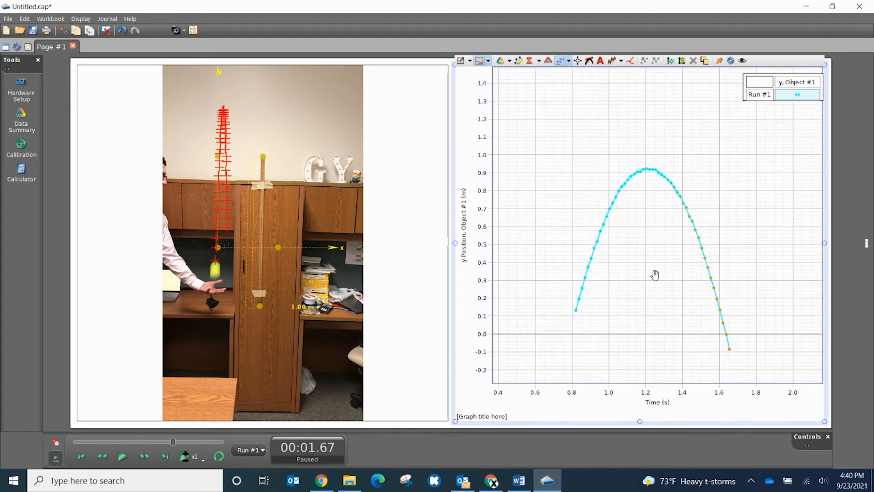
{"action": "left_click_drag", "start_coordinate": [646, 288], "coordinate": [644, 285]}
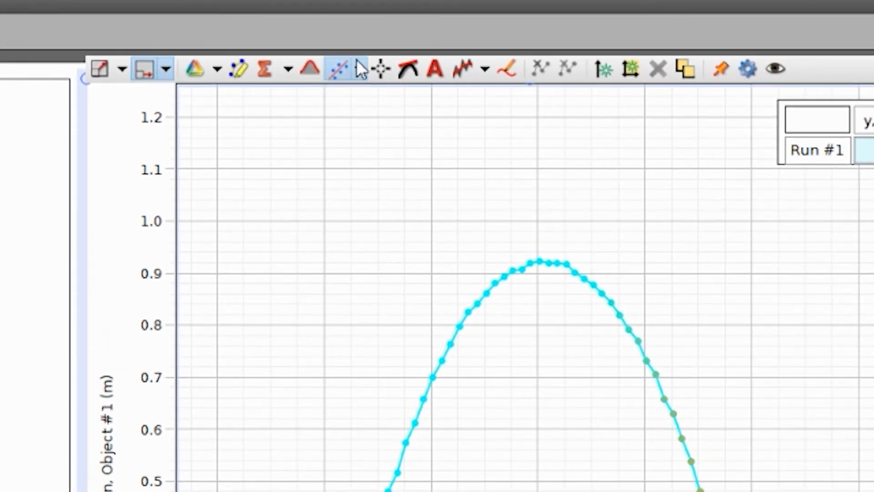
{"action": "left_click", "coordinate": [359, 75]}
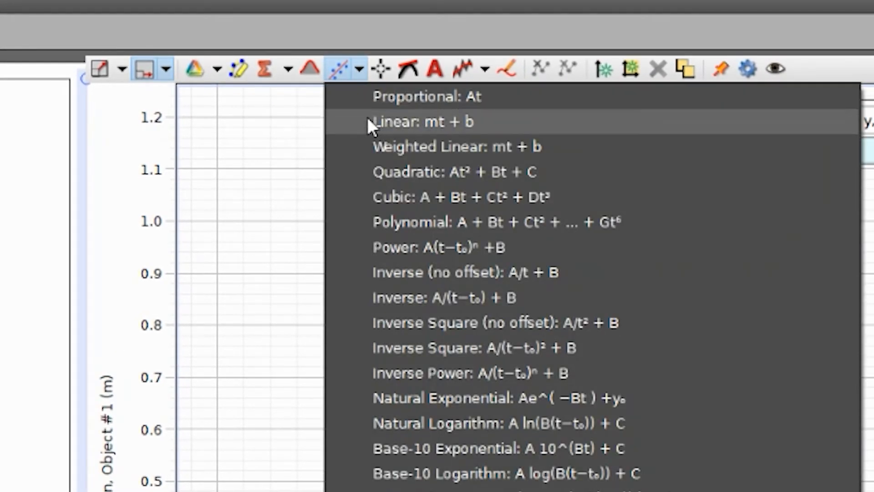
{"action": "left_click", "coordinate": [384, 170]}
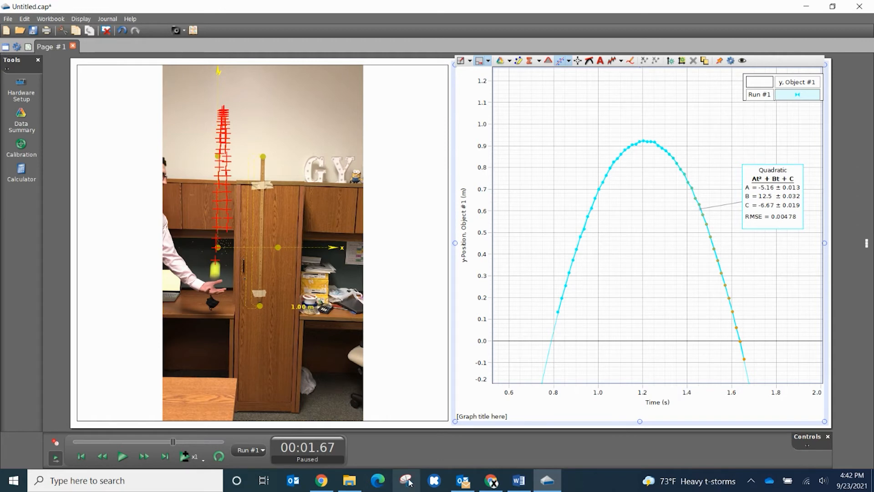
- Open Snipping Tool and capture a rectangular snip covering both the tracked video and the fitted y-position graph
{"action": "left_click", "coordinate": [176, 481]}
{"action": "type", "text": "snipp"}
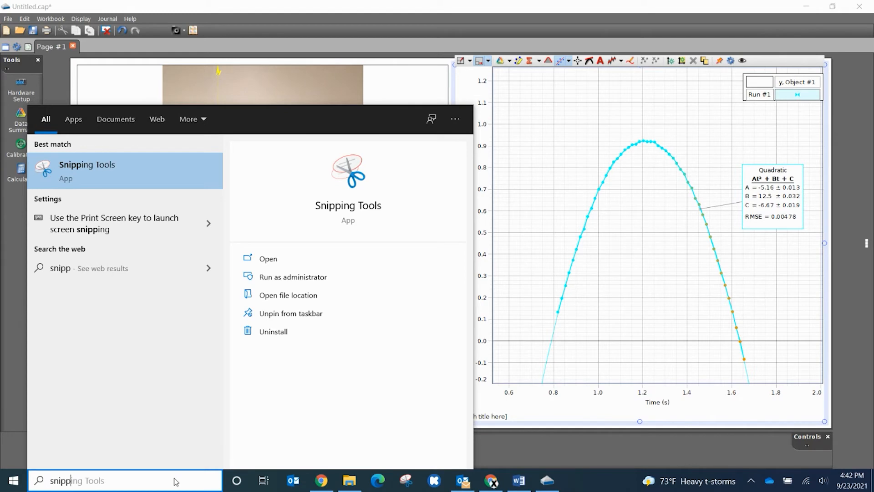
{"action": "key", "text": "Return"}
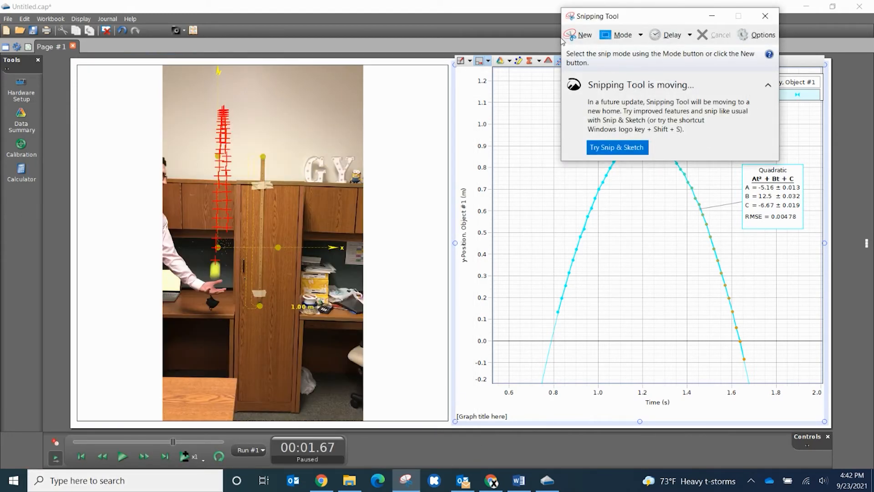
{"action": "left_click", "coordinate": [575, 35]}
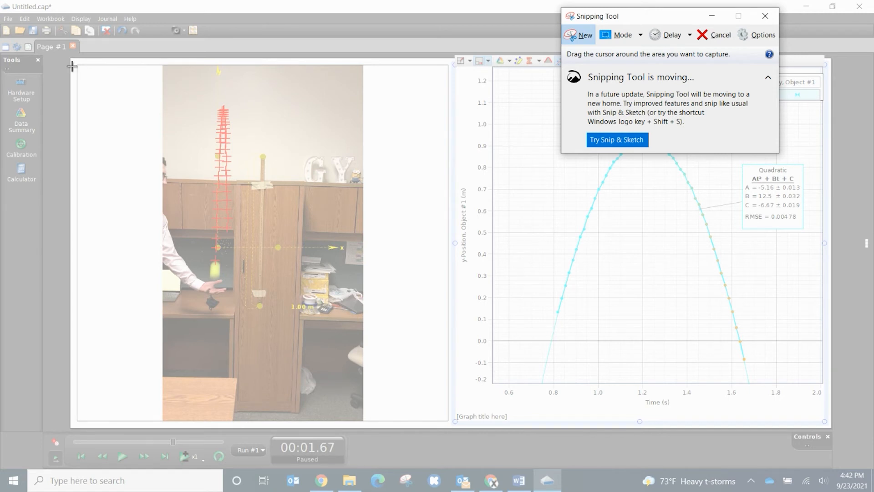
{"action": "left_click_drag", "start_coordinate": [75, 58], "coordinate": [834, 426]}
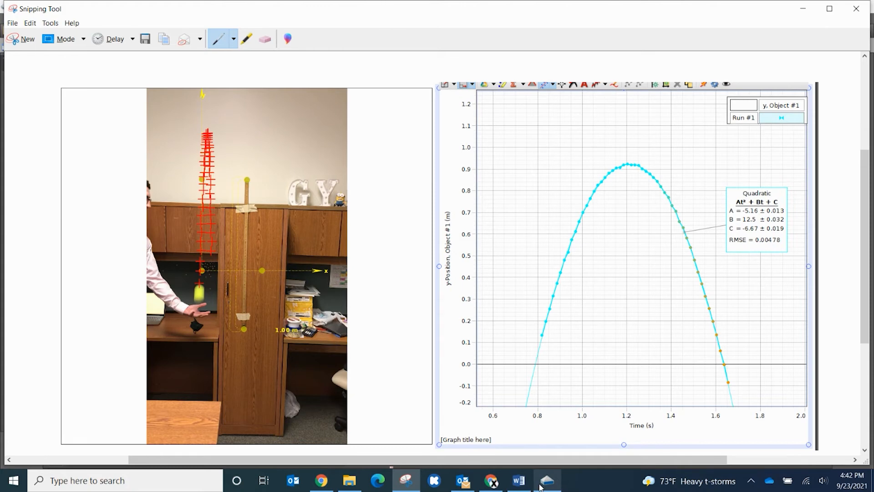
- Try pasting the snip under Video Analysis in the Gravitation Acceleration Lab Template in Google Docs, and delete the pasted image
{"action": "left_click", "coordinate": [493, 482]}
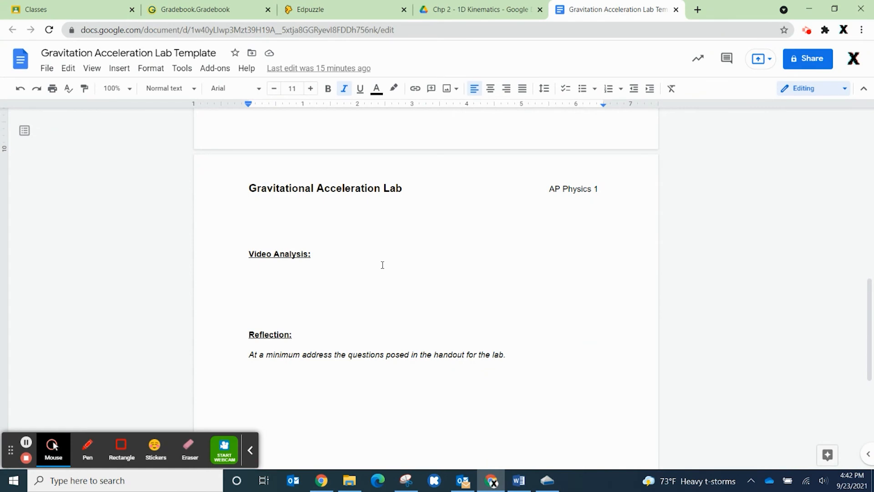
{"action": "left_click", "coordinate": [250, 450]}
{"action": "scroll", "coordinate": [385, 287], "scroll_direction": "down", "scroll_amount": 2}
{"action": "scroll", "coordinate": [371, 277], "scroll_direction": "up", "scroll_amount": 2}
{"action": "left_click", "coordinate": [255, 275]}
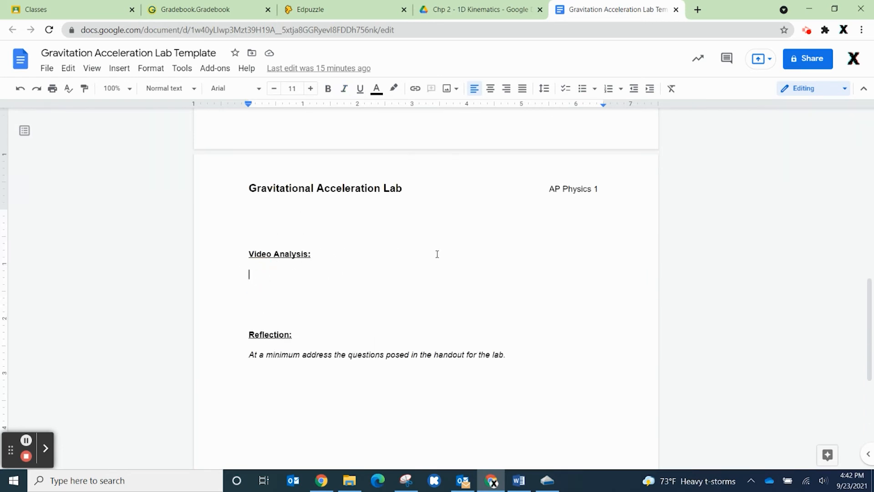
{"action": "key", "text": "ctrl+v"}
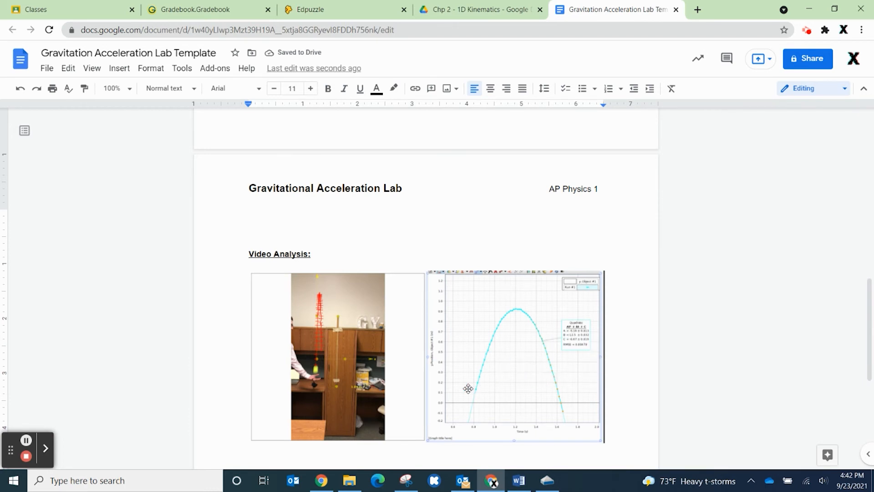
{"action": "scroll", "coordinate": [517, 326], "scroll_direction": "down", "scroll_amount": 3}
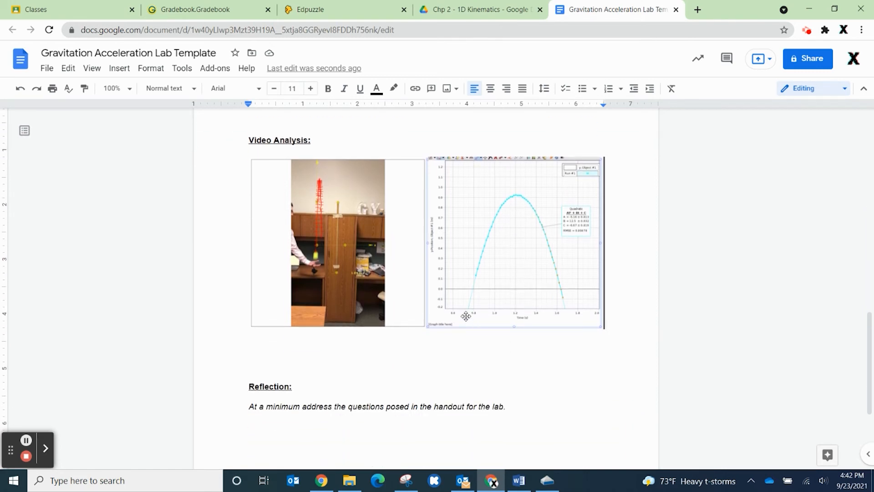
{"action": "left_click", "coordinate": [433, 319]}
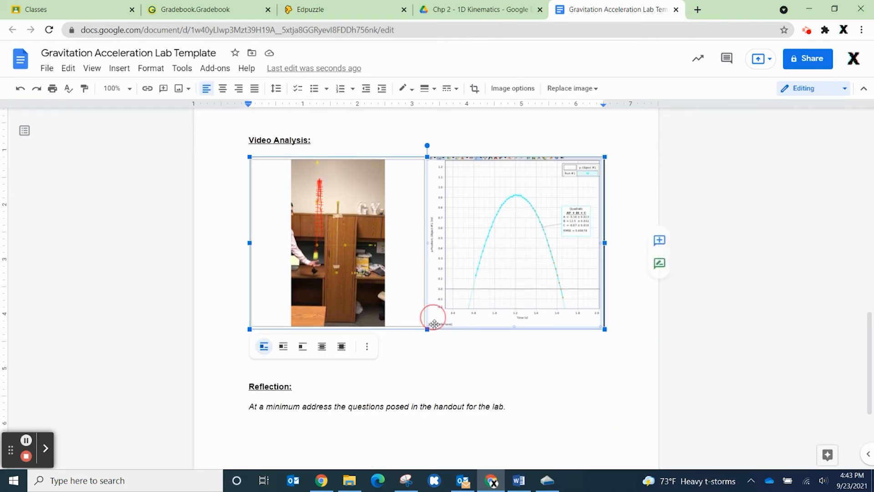
{"action": "key", "text": "Delete"}
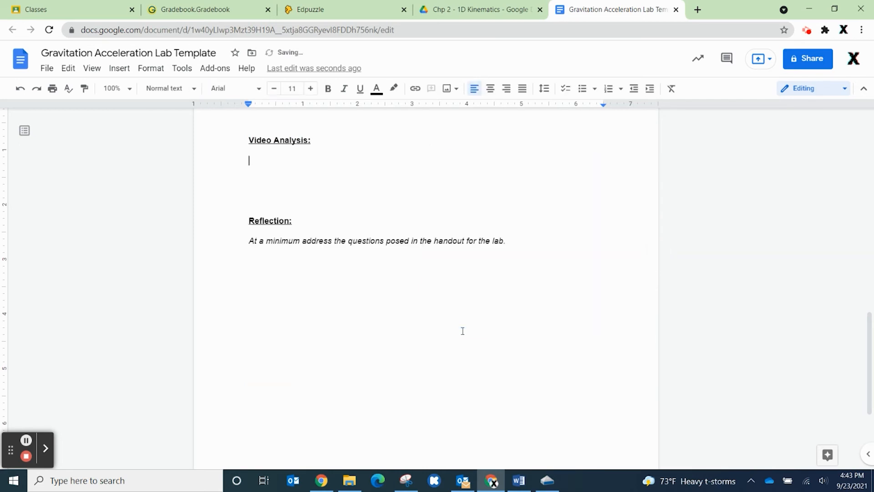
- Return to PASCO Capstone and capture a new snip of only the y-position graph with its quadratic fit, using Snipping Tool
{"action": "left_click", "coordinate": [556, 484]}
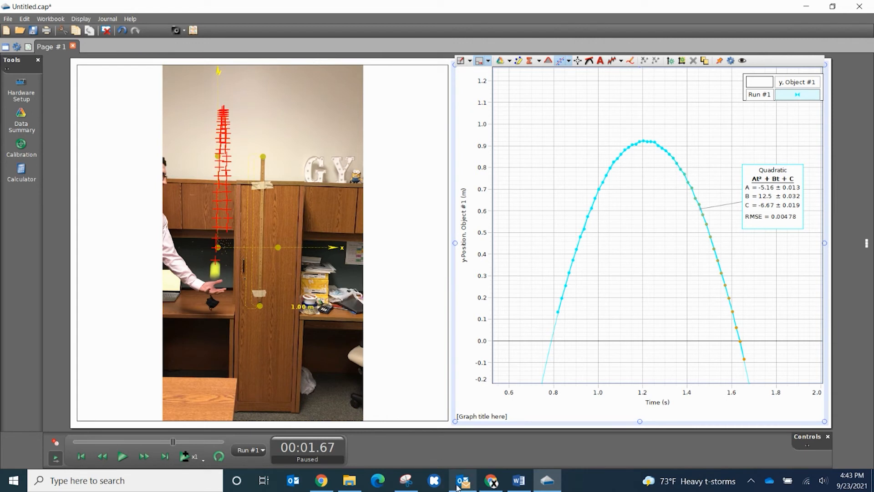
{"action": "left_click", "coordinate": [406, 481]}
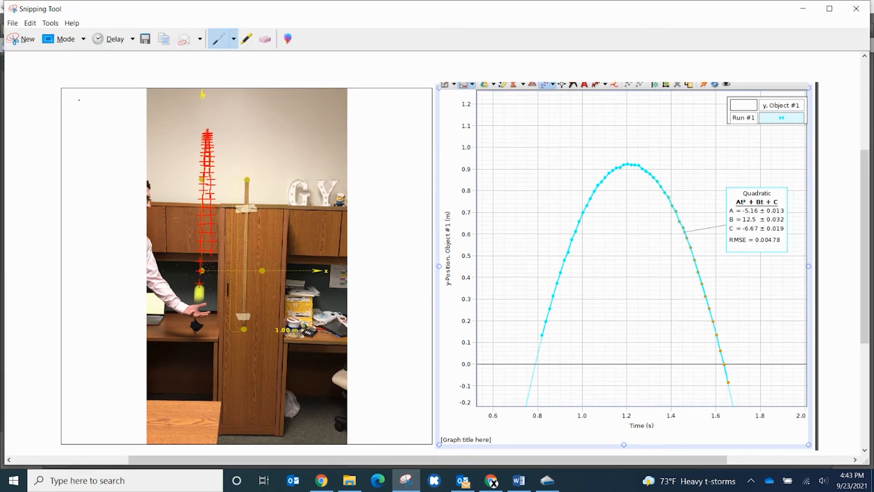
{"action": "left_click", "coordinate": [25, 39]}
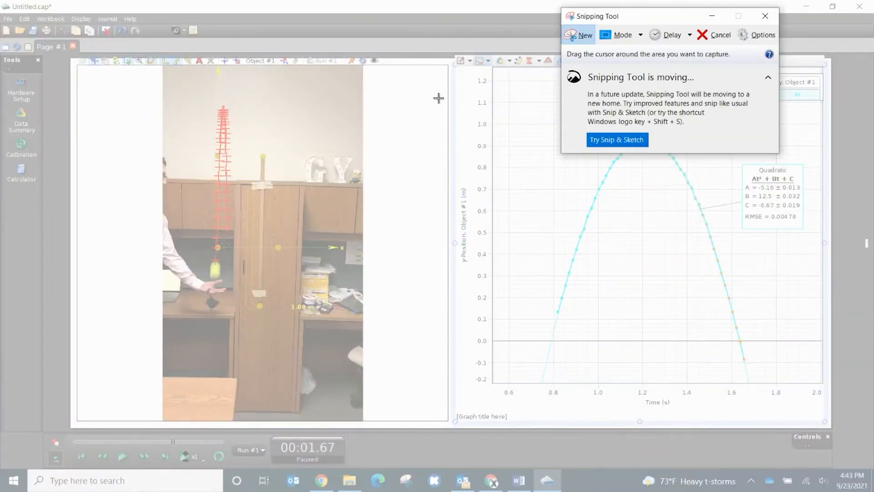
{"action": "left_click_drag", "start_coordinate": [450, 55], "coordinate": [830, 411]}
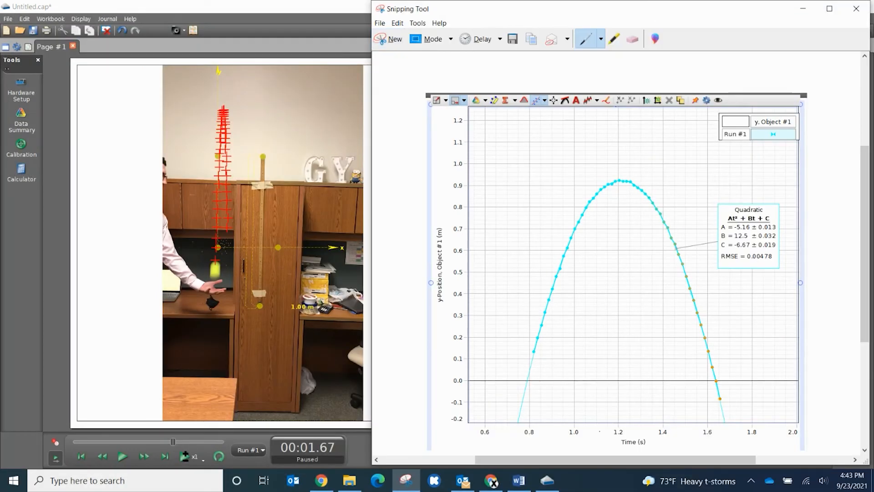
- Switch back to the Google Docs lab template, paste the graph snip under Video Analysis, and add a new line below it
{"action": "left_click", "coordinate": [490, 480]}
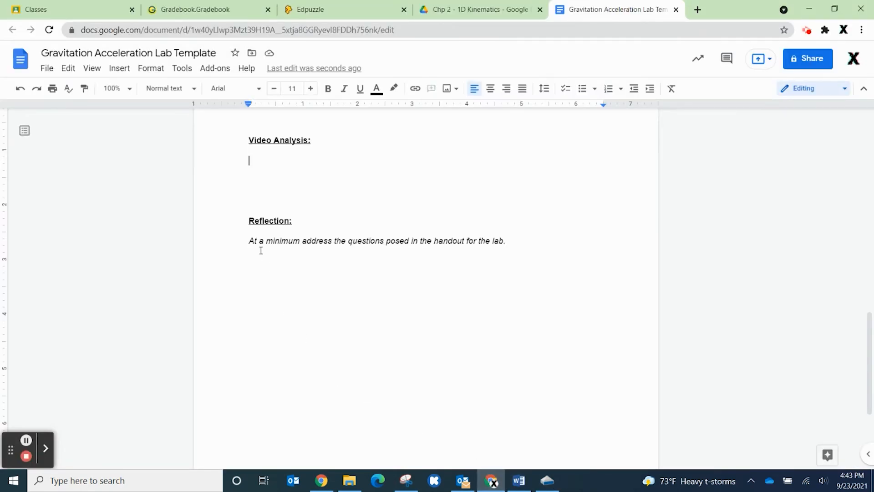
{"action": "key", "text": "ctrl+v"}
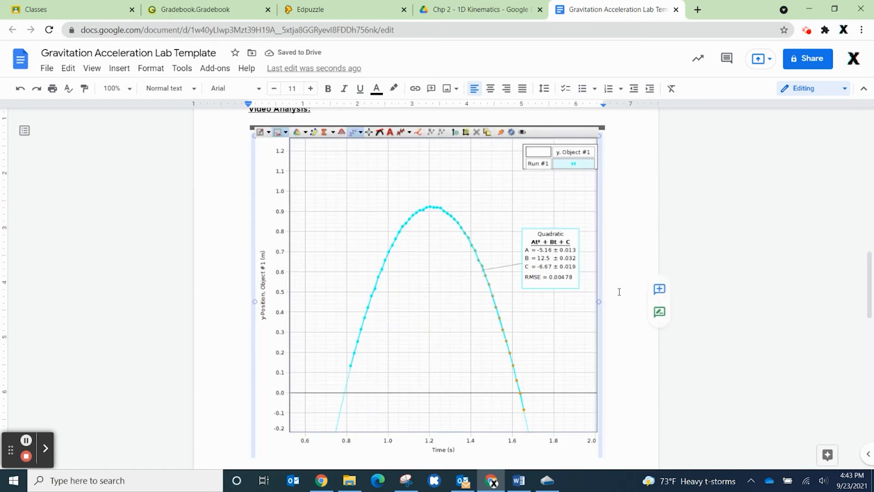
{"action": "scroll", "coordinate": [619, 291], "scroll_direction": "up", "scroll_amount": 2}
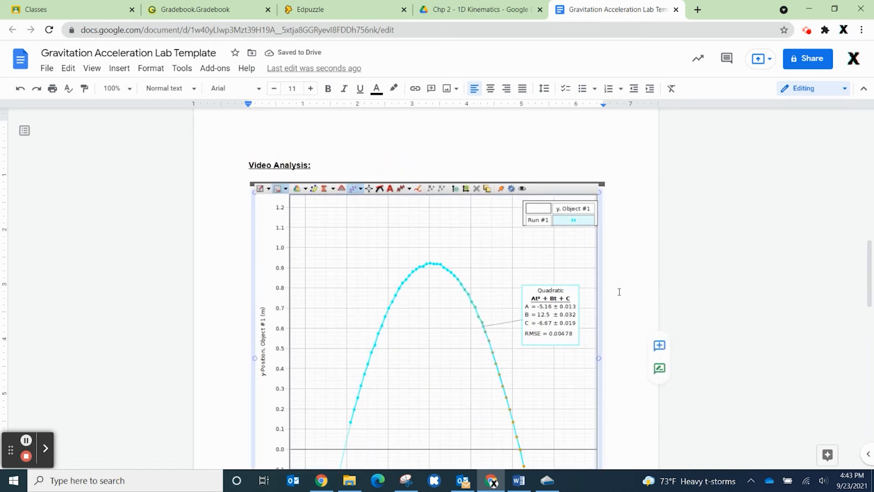
{"action": "scroll", "coordinate": [619, 292], "scroll_direction": "down", "scroll_amount": 4}
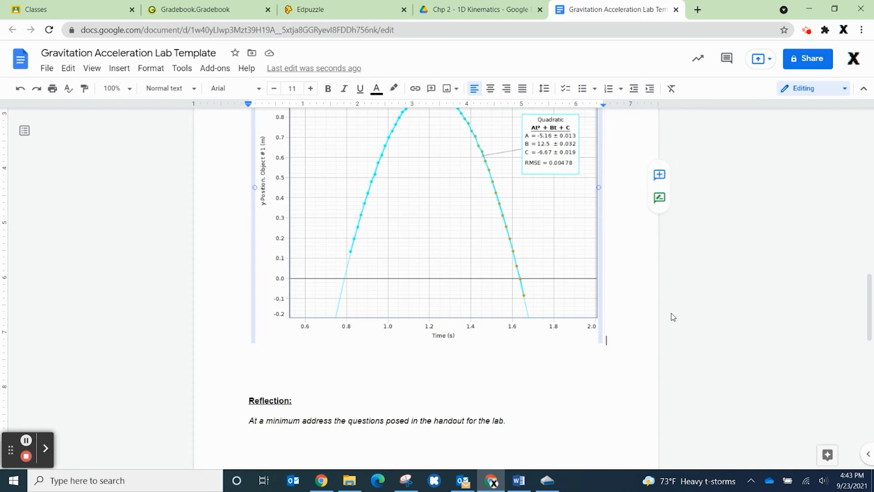
{"action": "key", "text": "Return"}
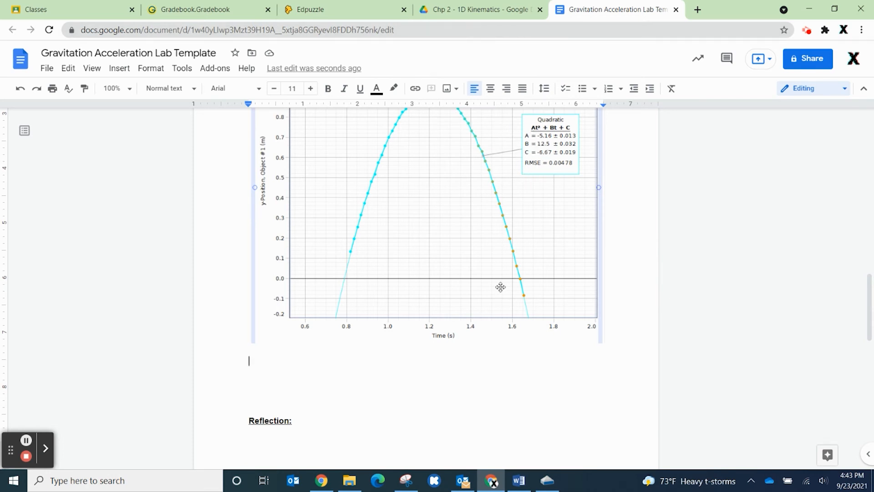
{"action": "scroll", "coordinate": [509, 286], "scroll_direction": "up", "scroll_amount": 3}
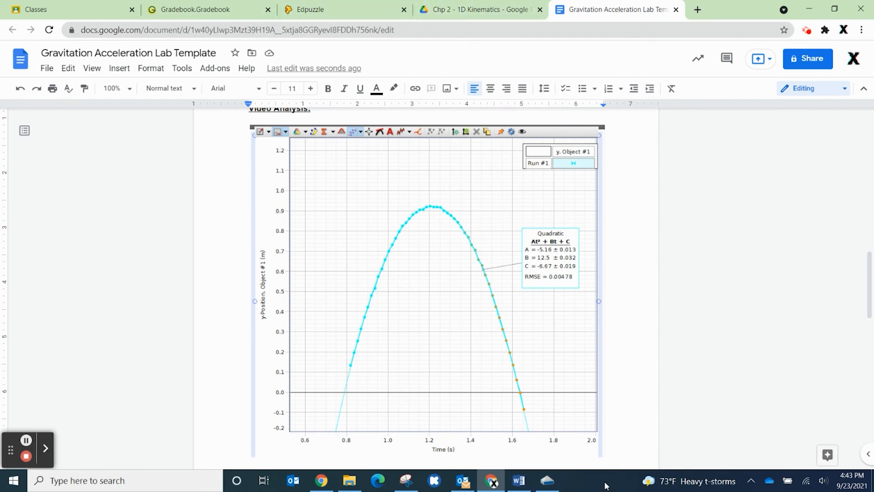
- Switch to PASCO Capstone, change the graph's vertical axis to vy, Object #1 (m/s), and bring the whole velocity line into view
{"action": "left_click", "coordinate": [547, 480]}
{"action": "left_click", "coordinate": [465, 246]}
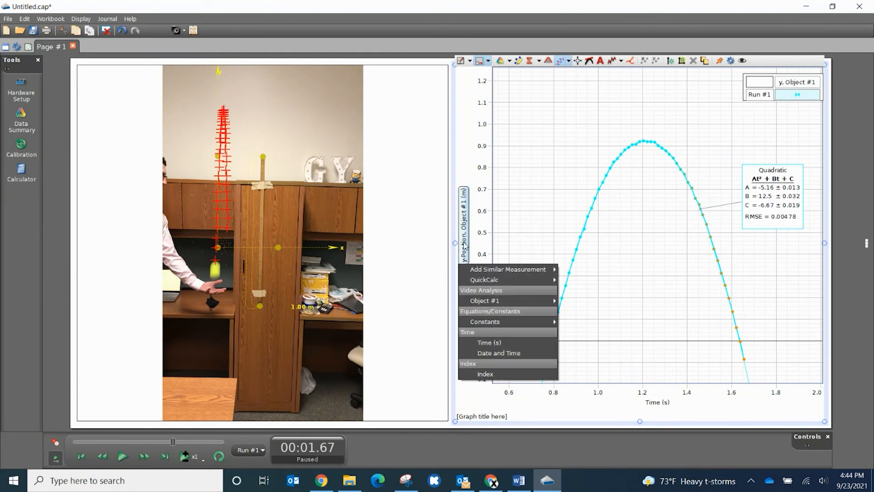
{"action": "mouse_move", "coordinate": [487, 301]}
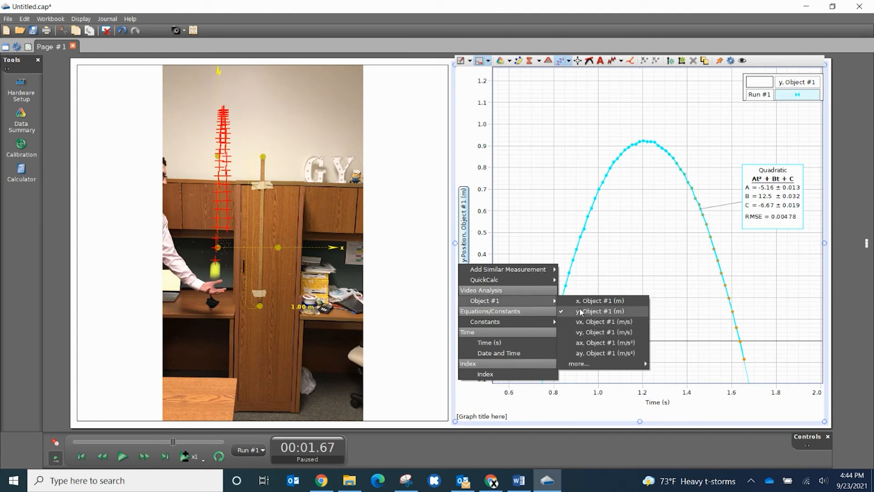
{"action": "left_click", "coordinate": [595, 335]}
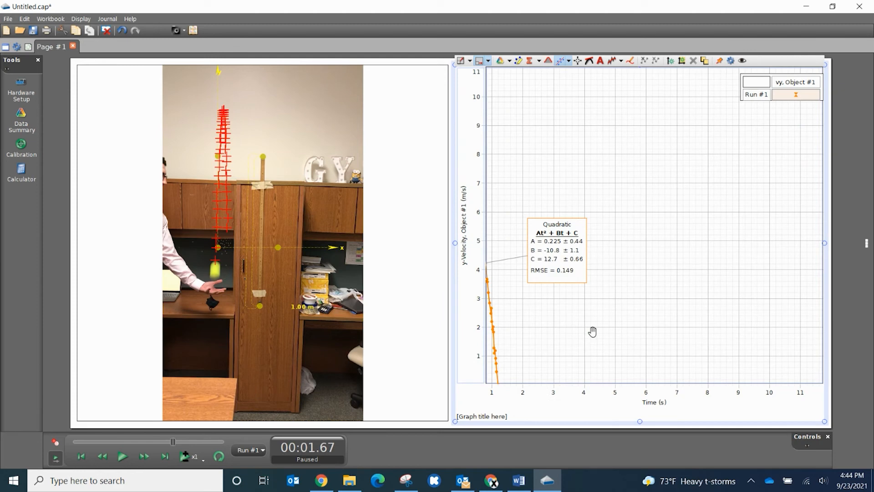
{"action": "left_click_drag", "start_coordinate": [532, 334], "coordinate": [643, 228]}
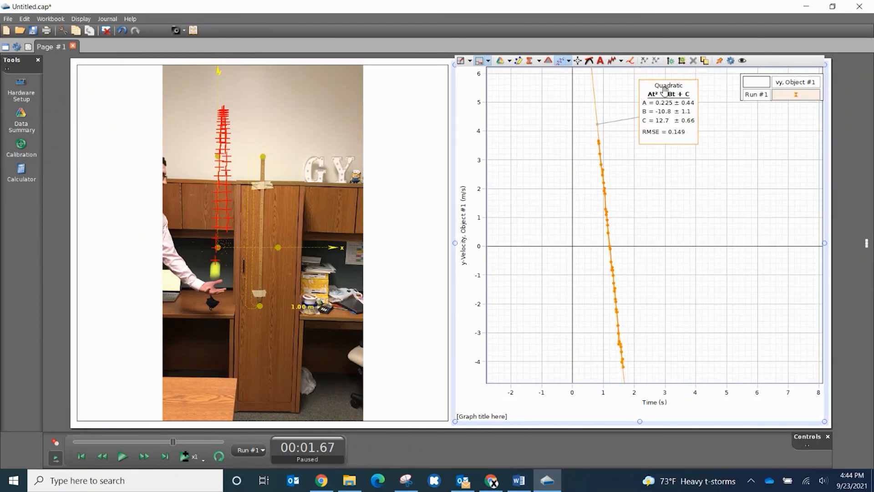
- Replace the quadratic fit on the y-velocity graph with a Linear mt + b fit
{"action": "left_click", "coordinate": [570, 61]}
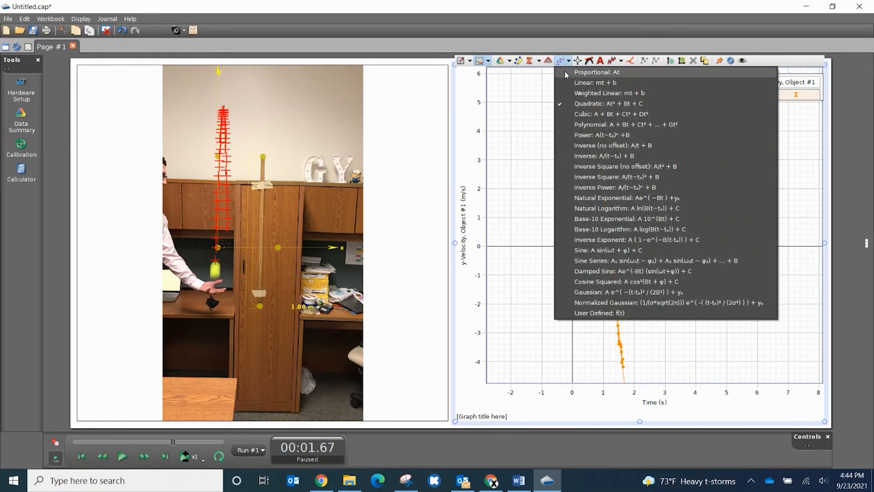
{"action": "left_click", "coordinate": [564, 105]}
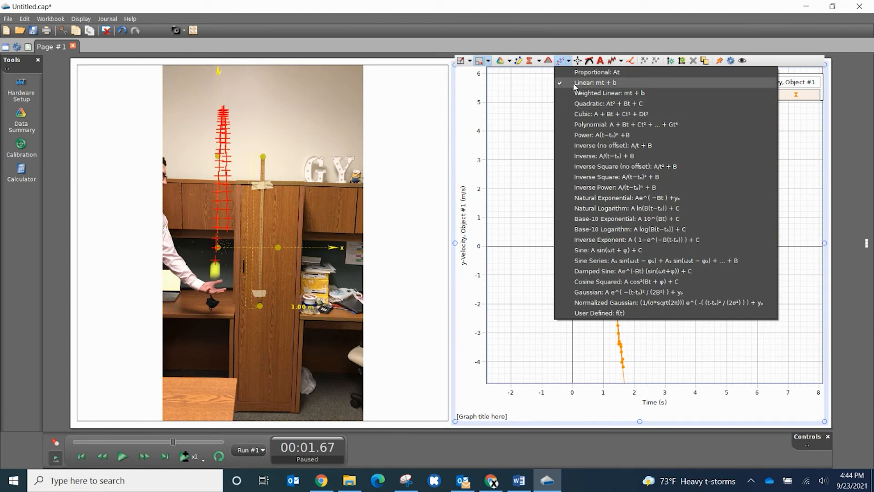
{"action": "left_click", "coordinate": [522, 232]}
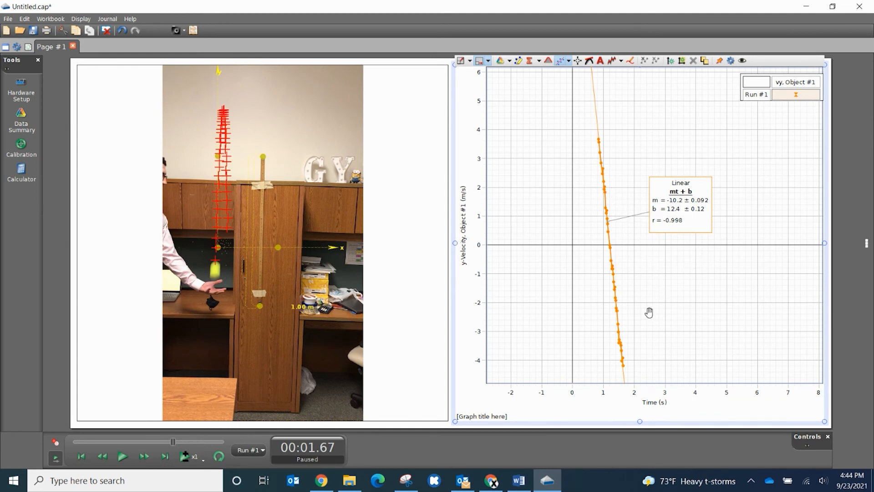
{"action": "left_click_drag", "start_coordinate": [659, 300], "coordinate": [659, 294]}
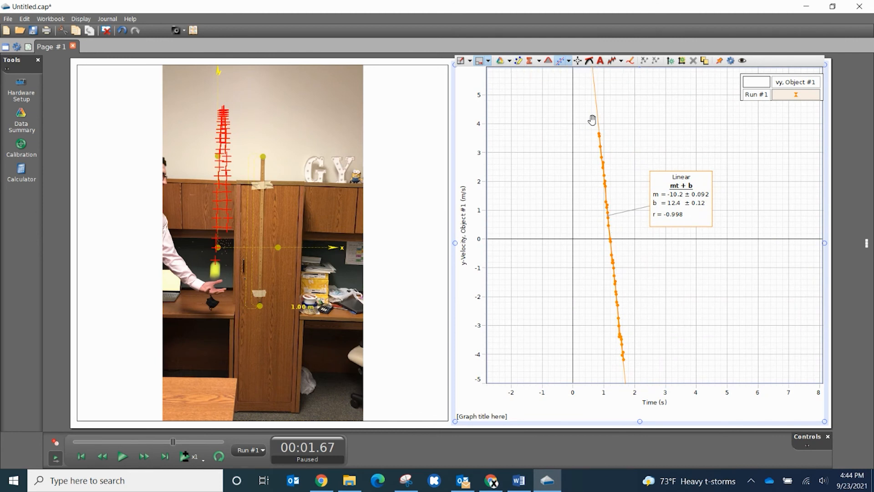
- Highlight a range of points on the y-velocity line and enlarge it to cover most of the data for the linear fit
{"action": "left_click", "coordinate": [519, 62]}
{"action": "mouse_move", "coordinate": [556, 160]}
{"action": "left_mouse_down"}
{"action": "mouse_move", "coordinate": [577, 243]}
{"action": "mouse_move", "coordinate": [603, 281]}
{"action": "left_mouse_up"}
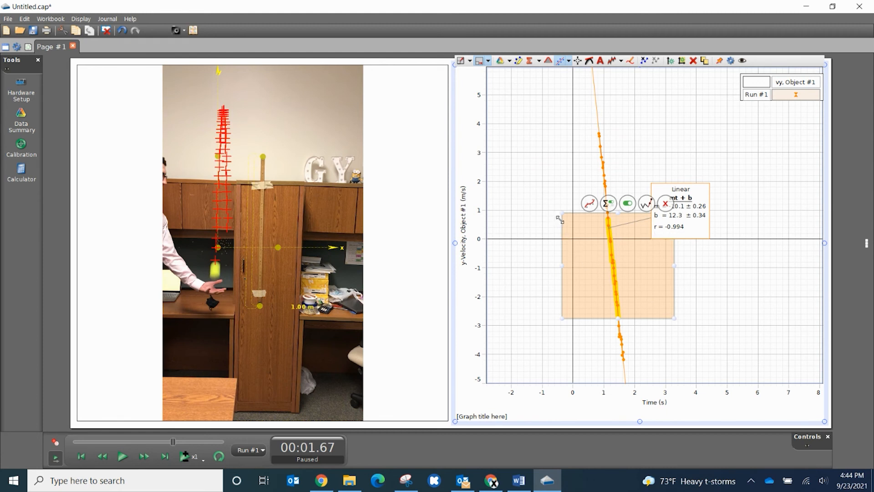
{"action": "left_click_drag", "start_coordinate": [573, 178], "coordinate": [575, 156]}
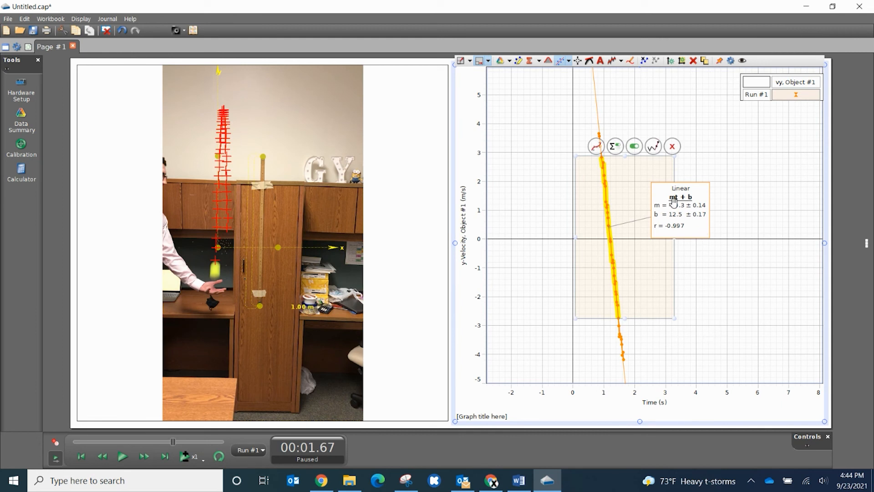
{"action": "left_click_drag", "start_coordinate": [673, 319], "coordinate": [682, 349]}
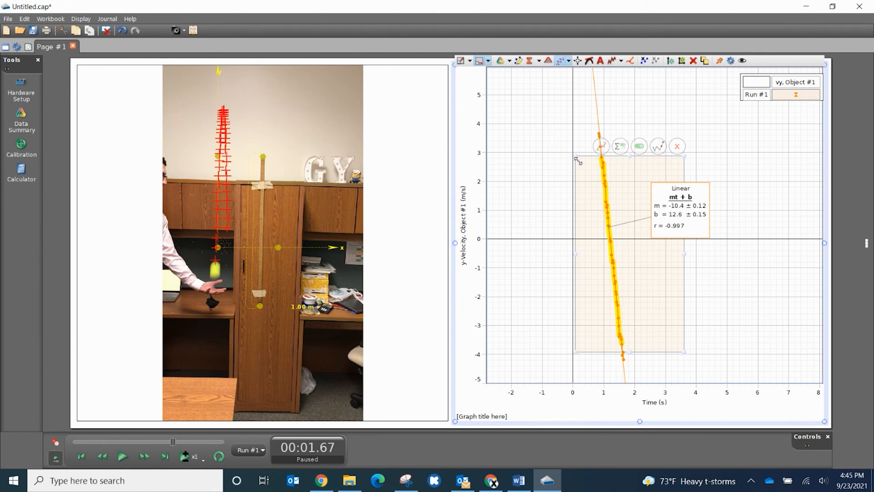
- Remove the highlighted range from the y-velocity graph so the linear fit uses the whole run
{"action": "left_click", "coordinate": [541, 149]}
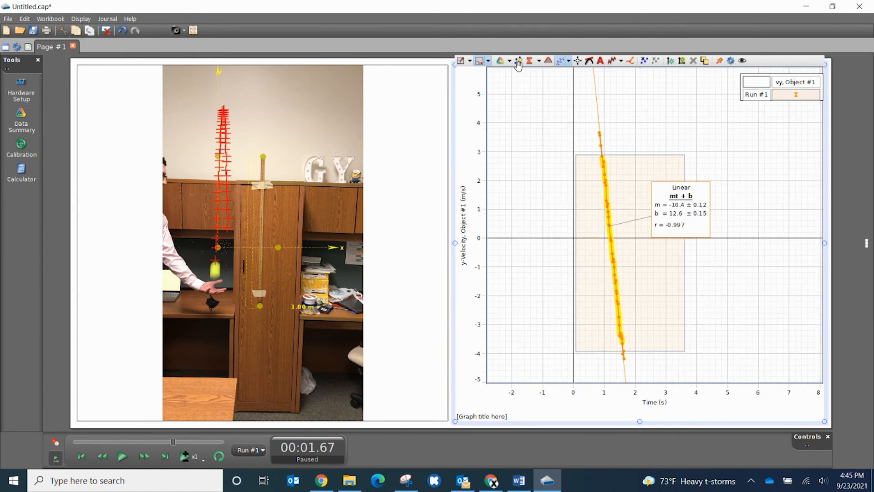
{"action": "left_click", "coordinate": [592, 177]}
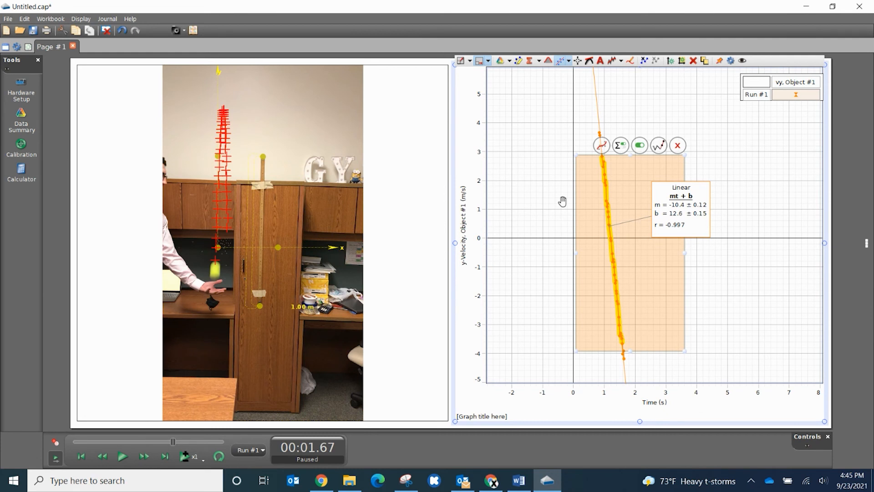
{"action": "key", "text": "Delete"}
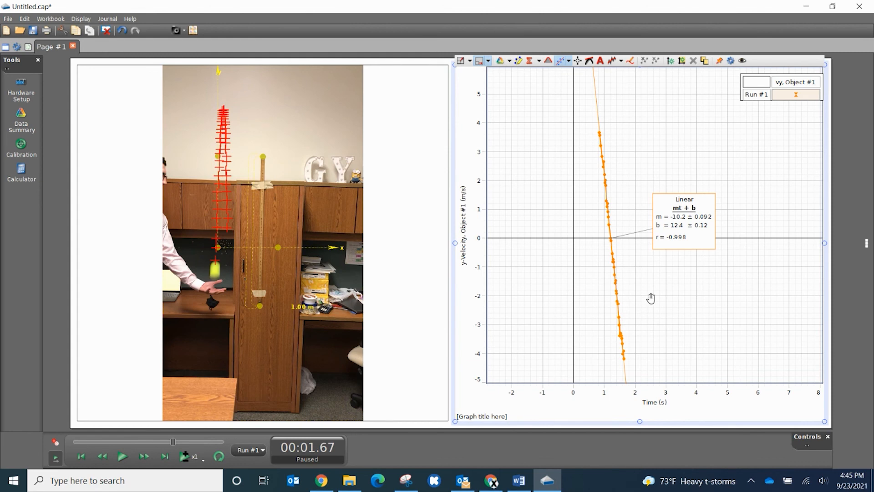
- Enlarge the y-velocity line in the graph and capture a new snip of only that graph with its linear fit, using Snipping Tool
{"action": "mouse_move", "coordinate": [654, 277]}
{"action": "left_mouse_down"}
{"action": "mouse_move", "coordinate": [639, 271]}
{"action": "mouse_move", "coordinate": [671, 274]}
{"action": "left_mouse_up"}
{"action": "scroll", "coordinate": [641, 272], "scroll_direction": "up", "scroll_amount": 3}
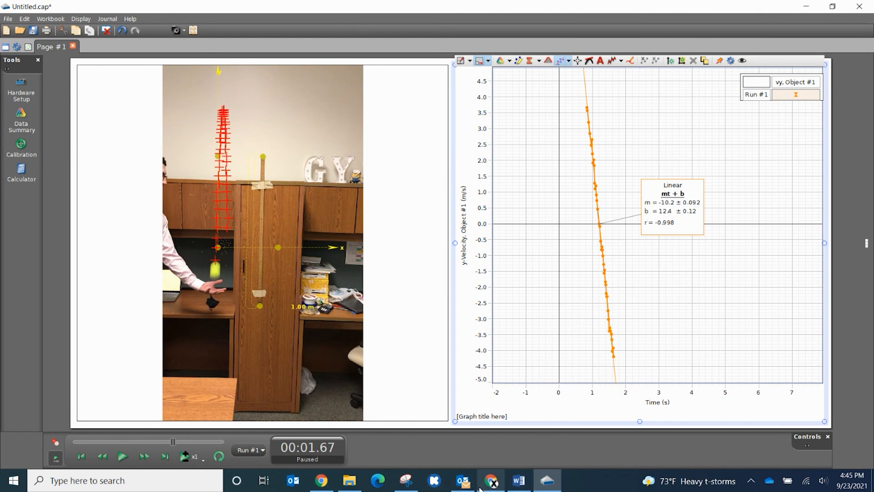
{"action": "left_click", "coordinate": [405, 480]}
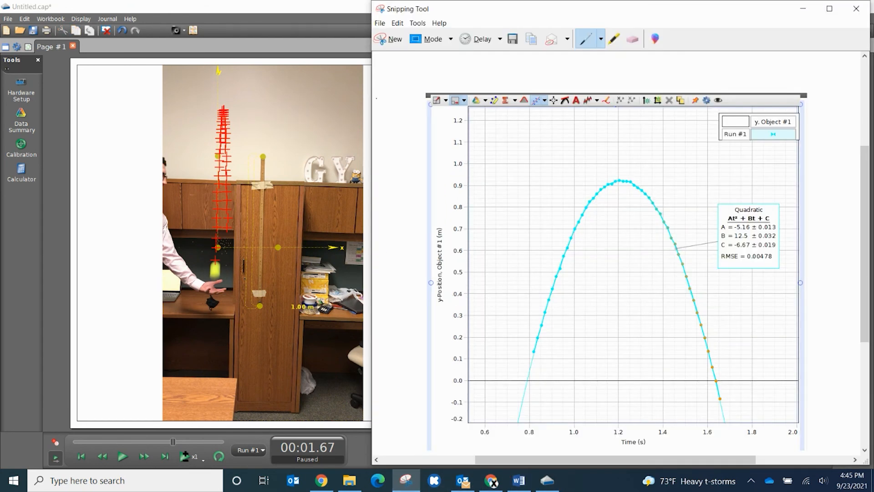
{"action": "left_click", "coordinate": [396, 39]}
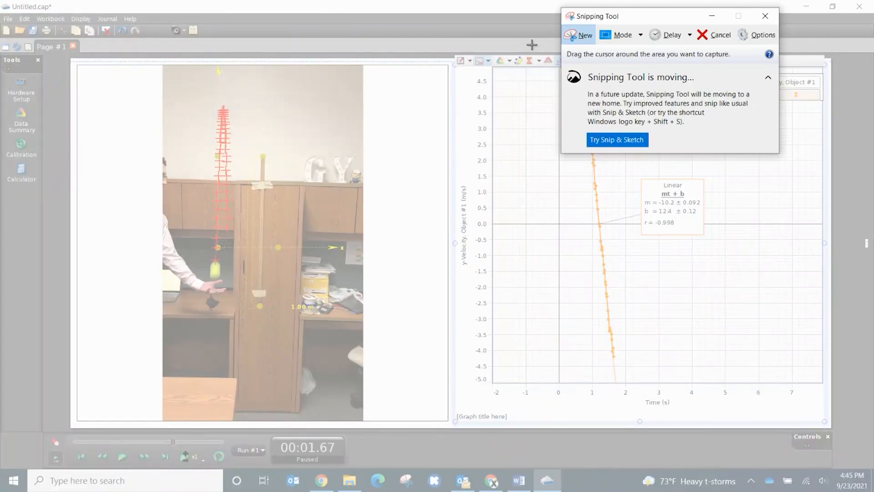
{"action": "key", "text": "Escape"}
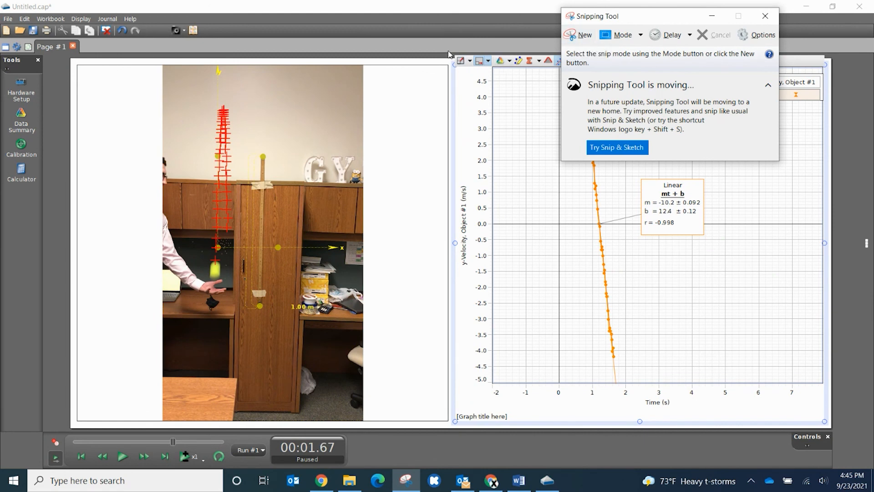
{"action": "left_click", "coordinate": [559, 37]}
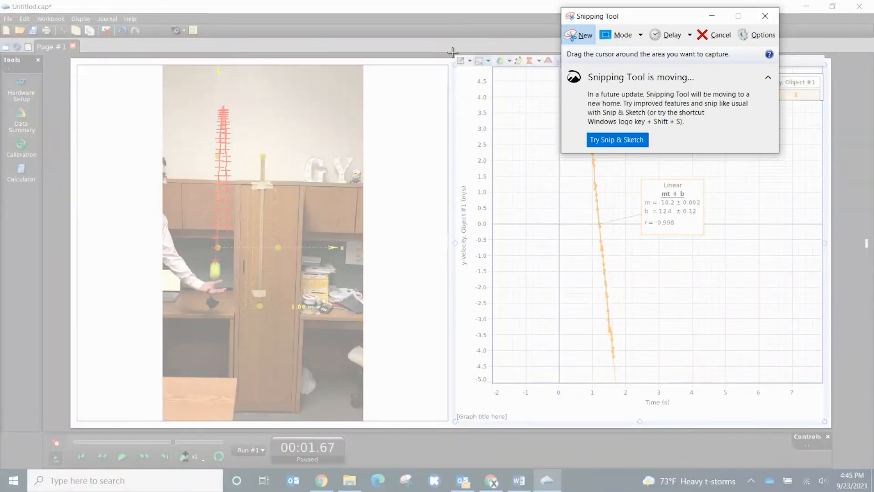
{"action": "left_click_drag", "start_coordinate": [452, 55], "coordinate": [829, 413]}
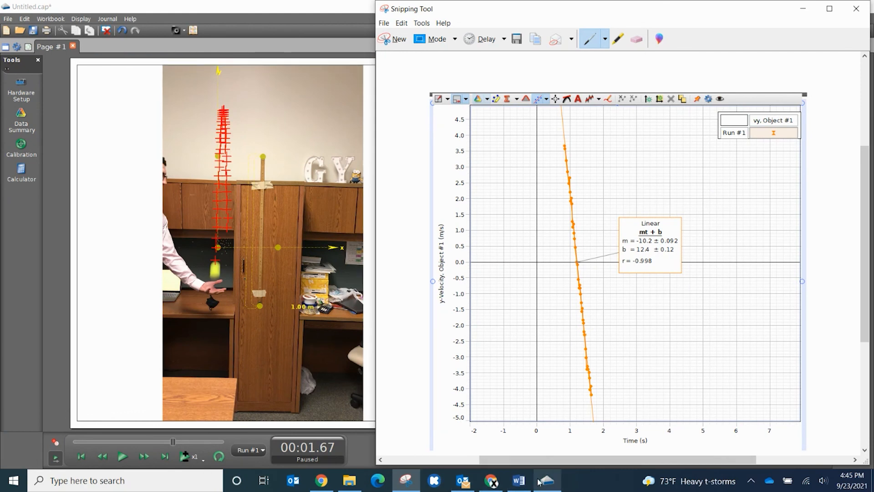
- Switch to the Google Docs lab template and paste the y-velocity graph snip on the empty line below the y-position graph
{"action": "mouse_move", "coordinate": [492, 484]}
{"action": "left_click", "coordinate": [456, 429]}
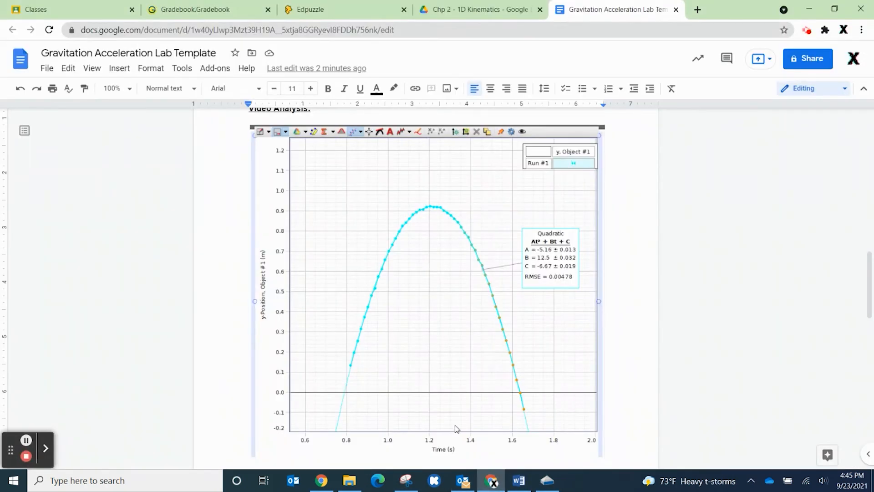
{"action": "scroll", "coordinate": [351, 375], "scroll_direction": "down", "scroll_amount": 8}
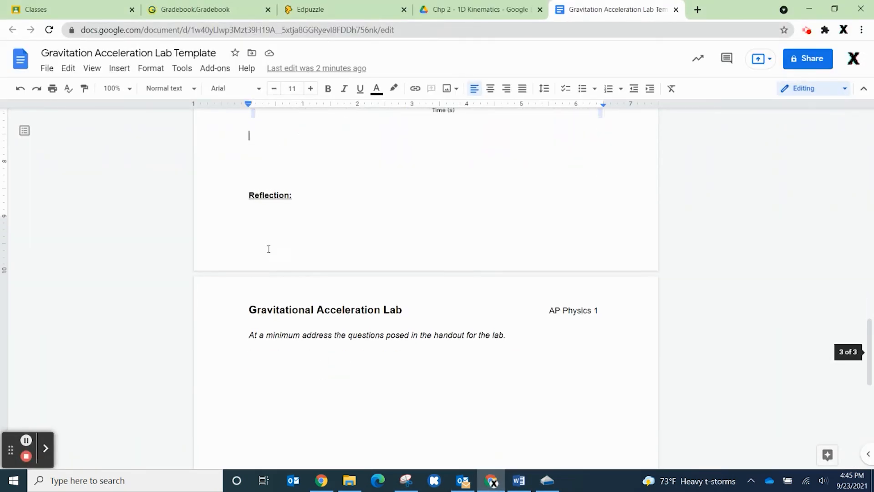
{"action": "scroll", "coordinate": [262, 259], "scroll_direction": "up", "scroll_amount": 3}
{"action": "double_click", "coordinate": [270, 247]}
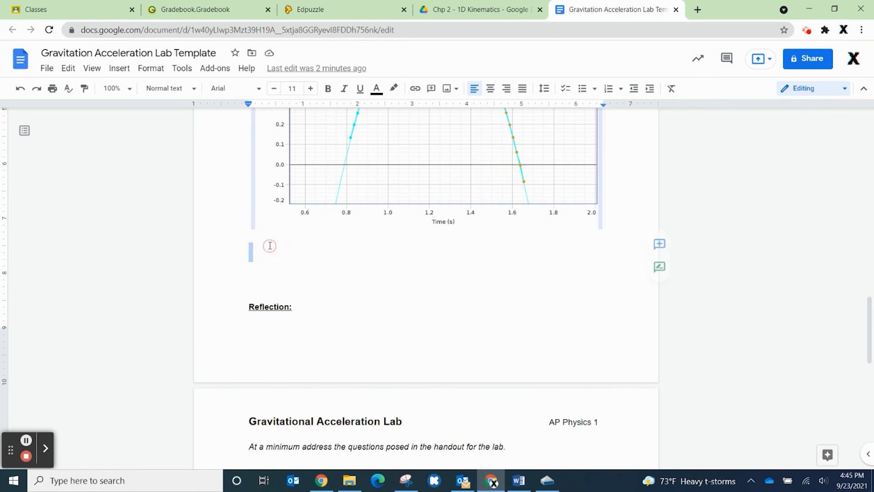
{"action": "key", "text": "ctrl+v"}
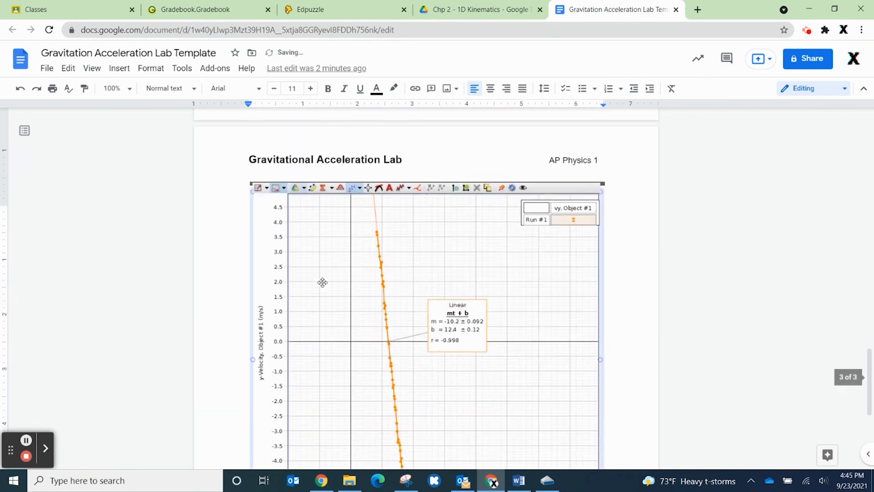
- Review the pasted y-position and y-velocity graphs in the lab document, comparing the coefficients of their quadratic and linear fits
{"action": "scroll", "coordinate": [619, 247], "scroll_direction": "up", "scroll_amount": 6}
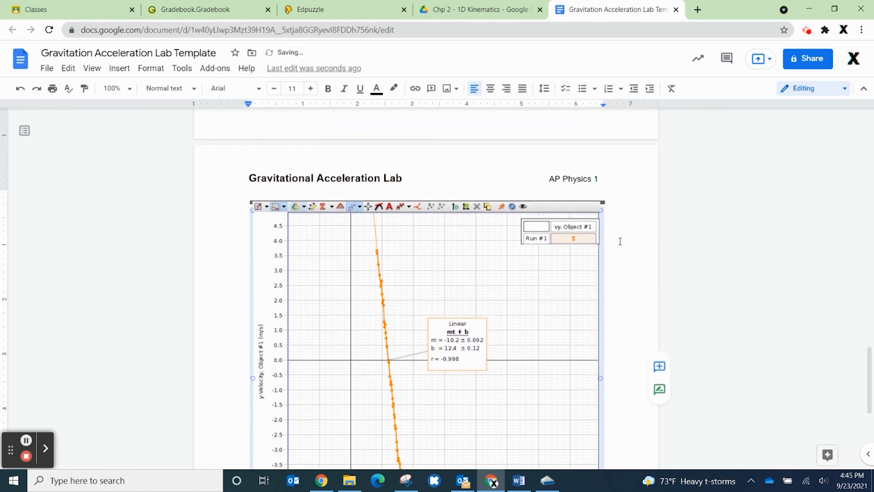
{"action": "scroll", "coordinate": [623, 238], "scroll_direction": "up", "scroll_amount": 6}
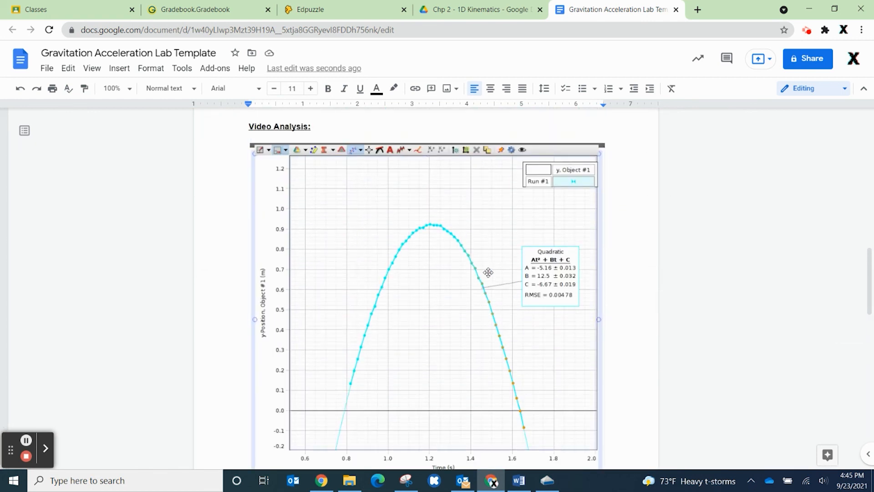
{"action": "scroll", "coordinate": [488, 272], "scroll_direction": "down", "scroll_amount": 12}
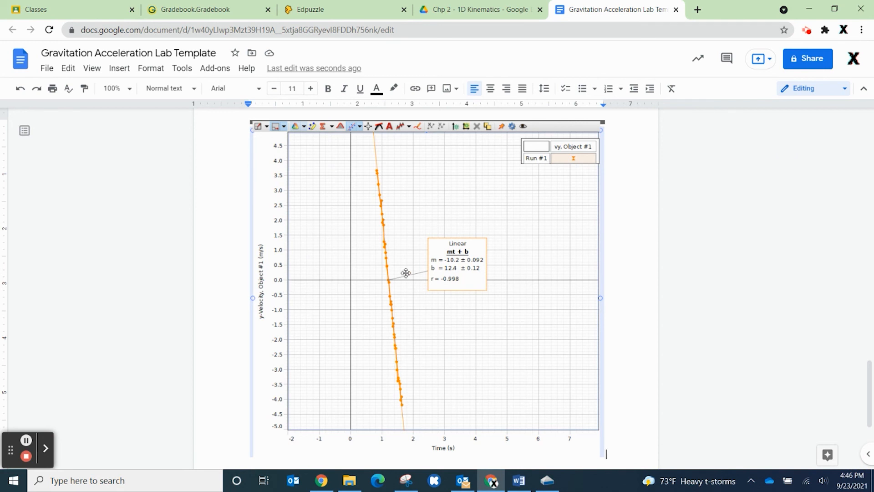
{"action": "scroll", "coordinate": [639, 275], "scroll_direction": "up", "scroll_amount": 1}
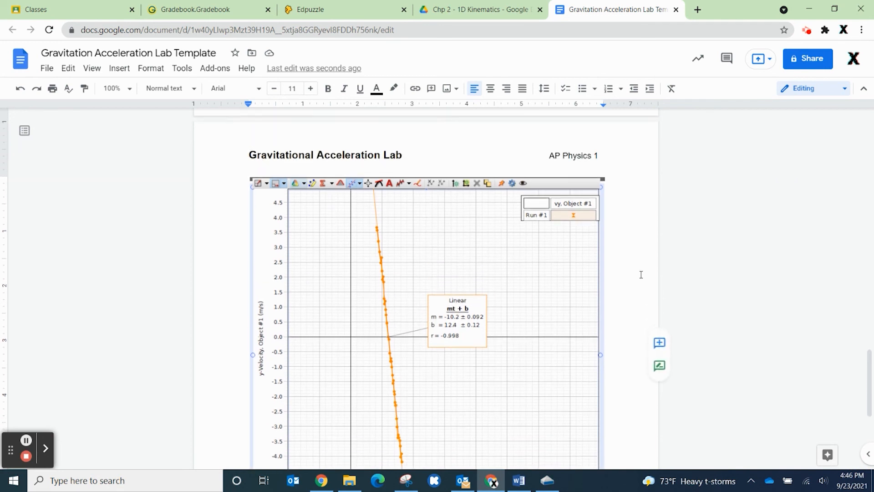
{"action": "scroll", "coordinate": [648, 267], "scroll_direction": "up", "scroll_amount": 5}
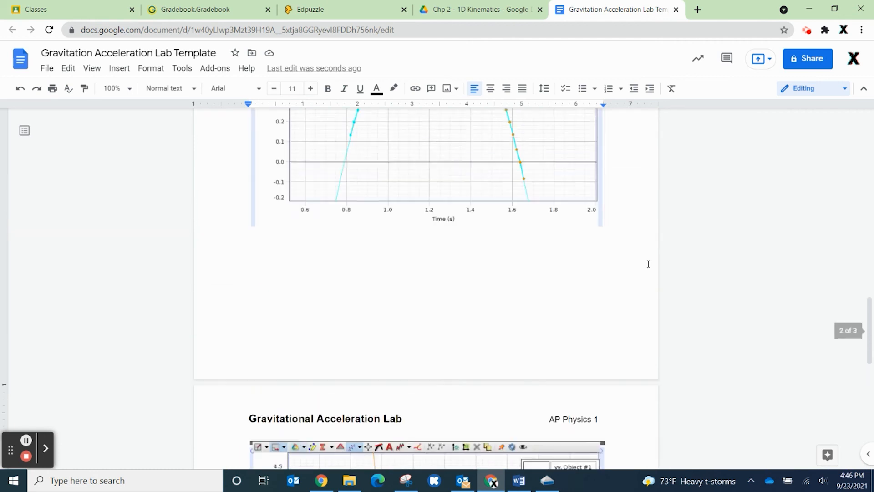
{"action": "scroll", "coordinate": [635, 270], "scroll_direction": "down", "scroll_amount": 7}
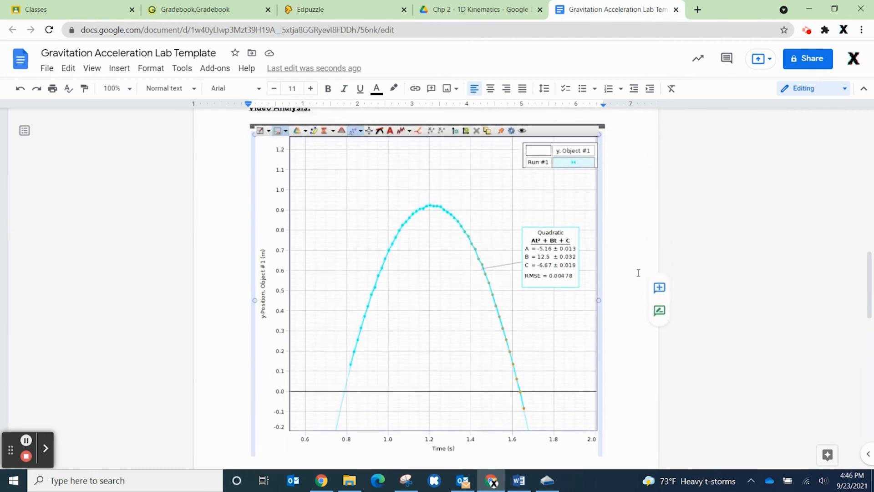
{"action": "scroll", "coordinate": [635, 271], "scroll_direction": "up", "scroll_amount": 3}
{"action": "scroll", "coordinate": [637, 273], "scroll_direction": "down", "scroll_amount": 4}
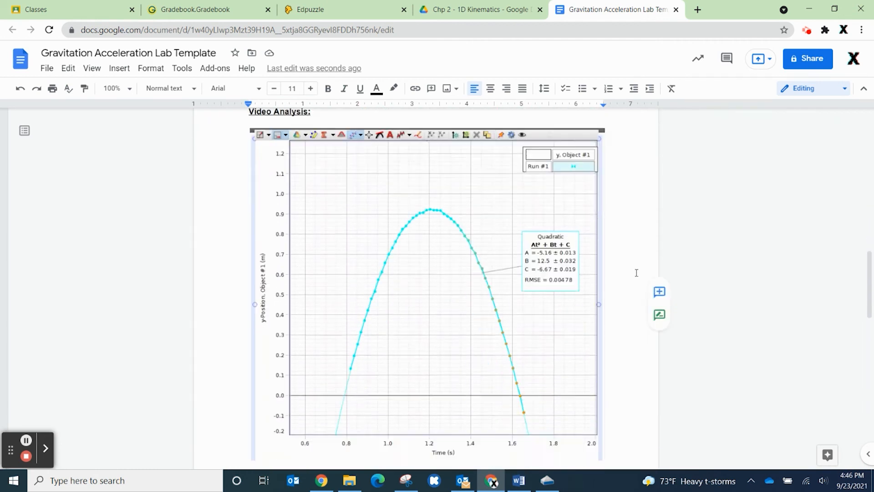
{"action": "scroll", "coordinate": [630, 328], "scroll_direction": "down", "scroll_amount": 3}
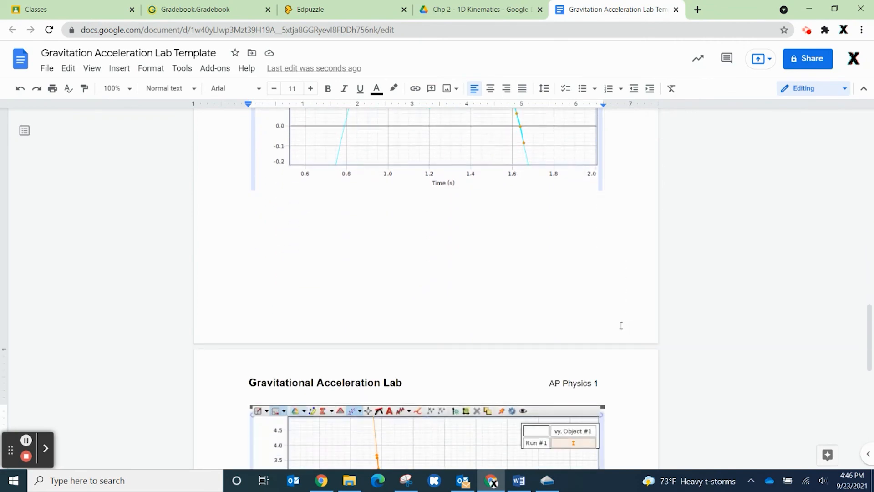